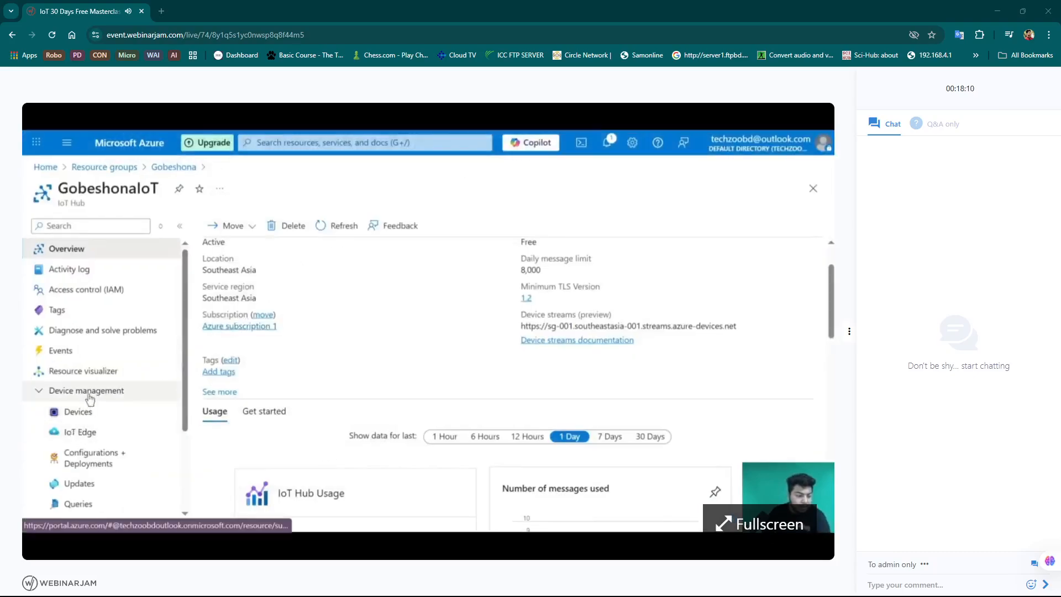
- Hide the chat panel beside the webinar video
click(849, 332)
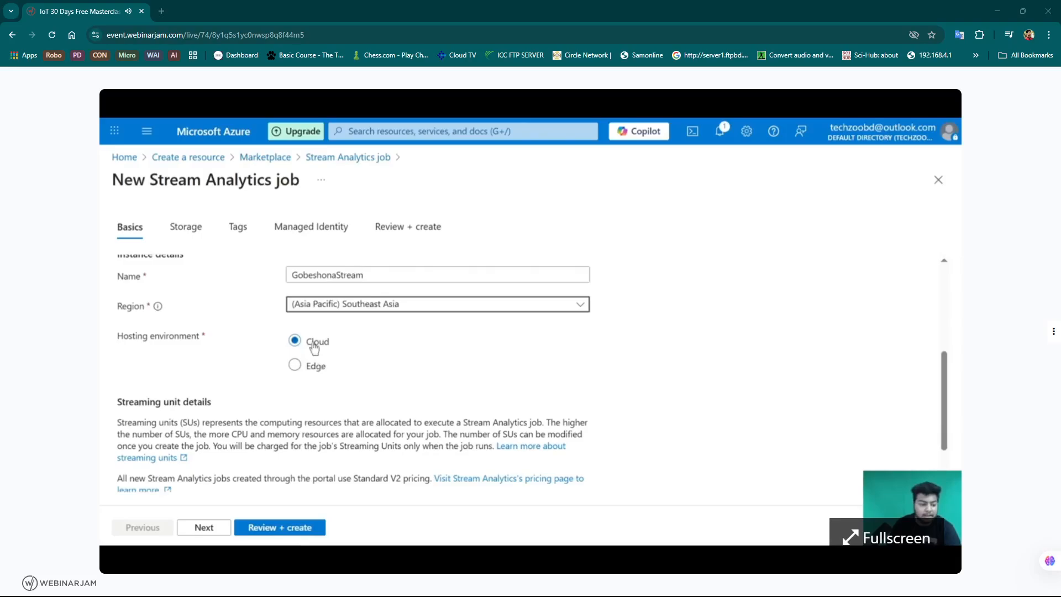
- Create the cloud-hosted GobeshonaStream Stream Analytics job with 2 streaming units and open the deployed resource
scroll(329, 346, down, 2)
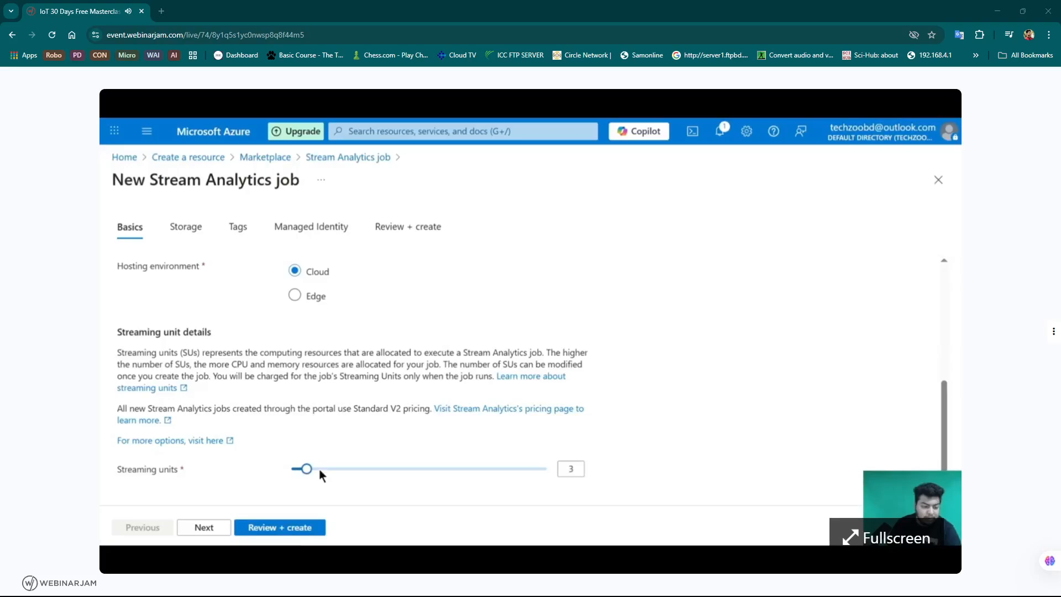
click(284, 525)
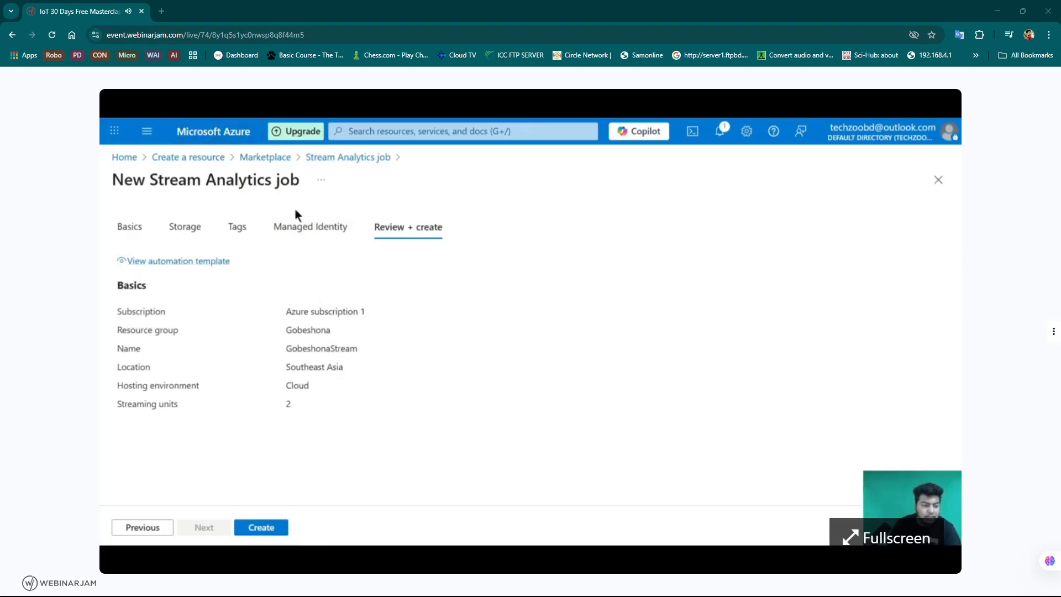
click(276, 528)
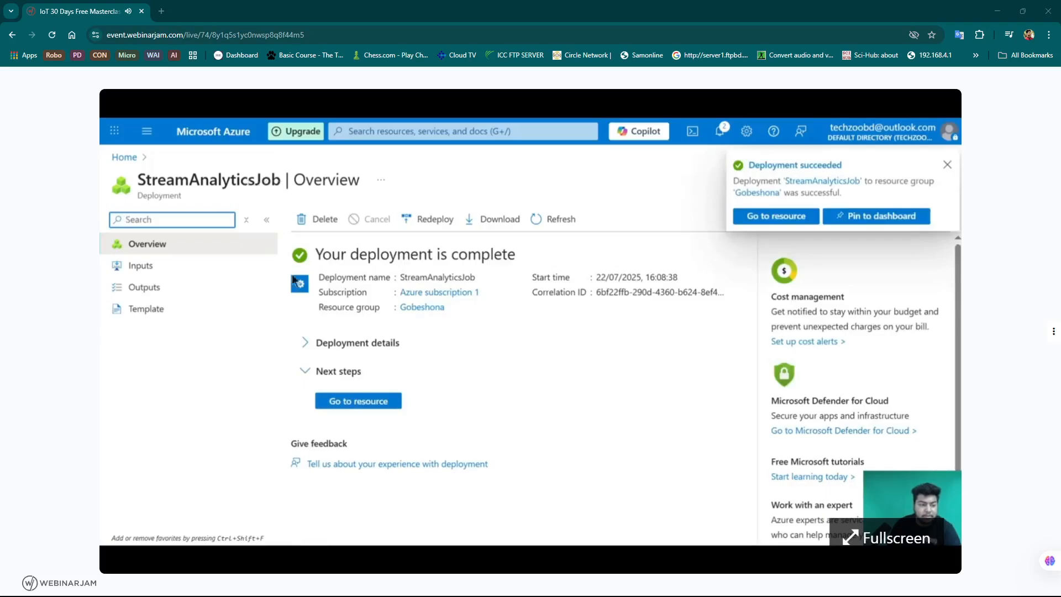
click(351, 401)
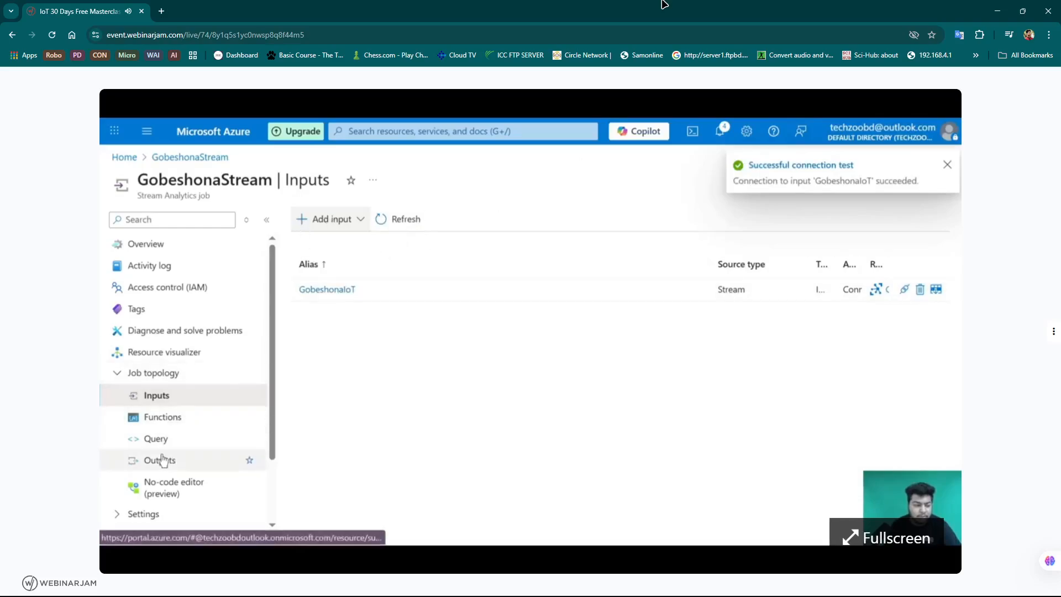
- Start a new Power BI output for the GobeshonaStream job with alias Gobeshona and manually provided Power BI settings
click(178, 458)
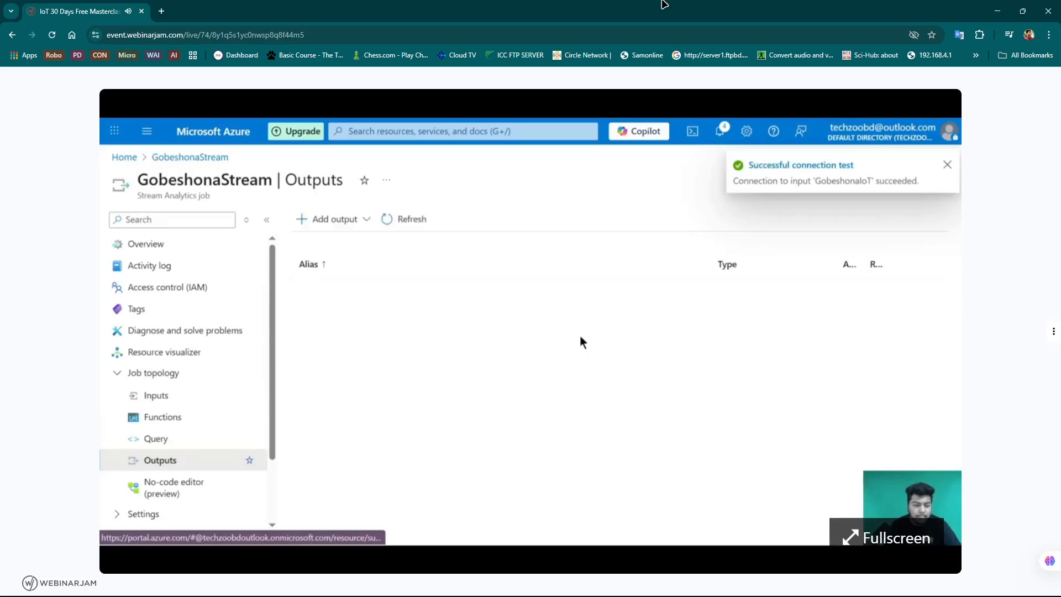
click(338, 219)
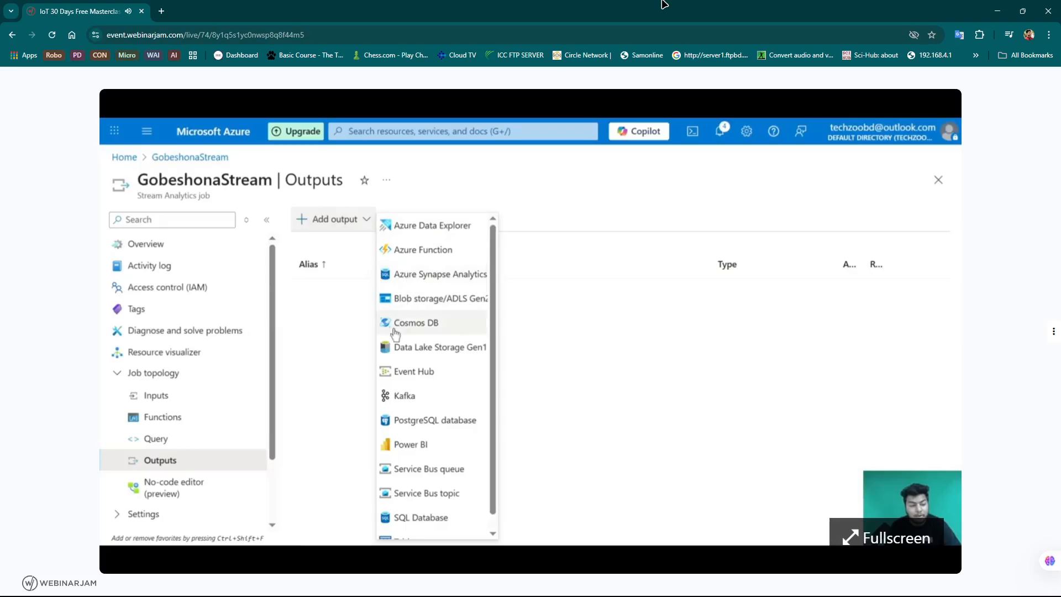
click(418, 449)
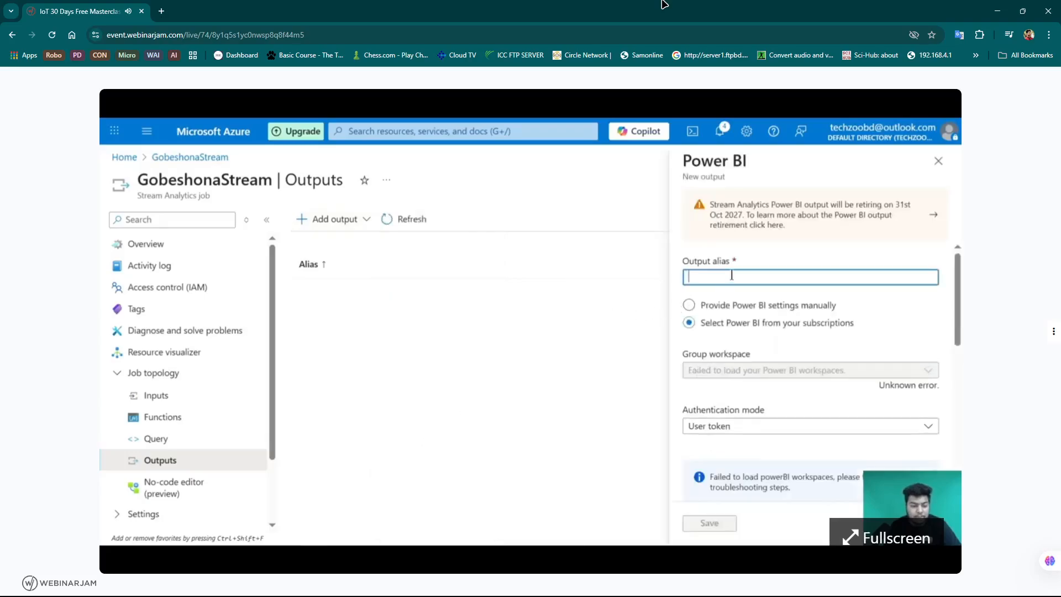
text(Gobeshon)
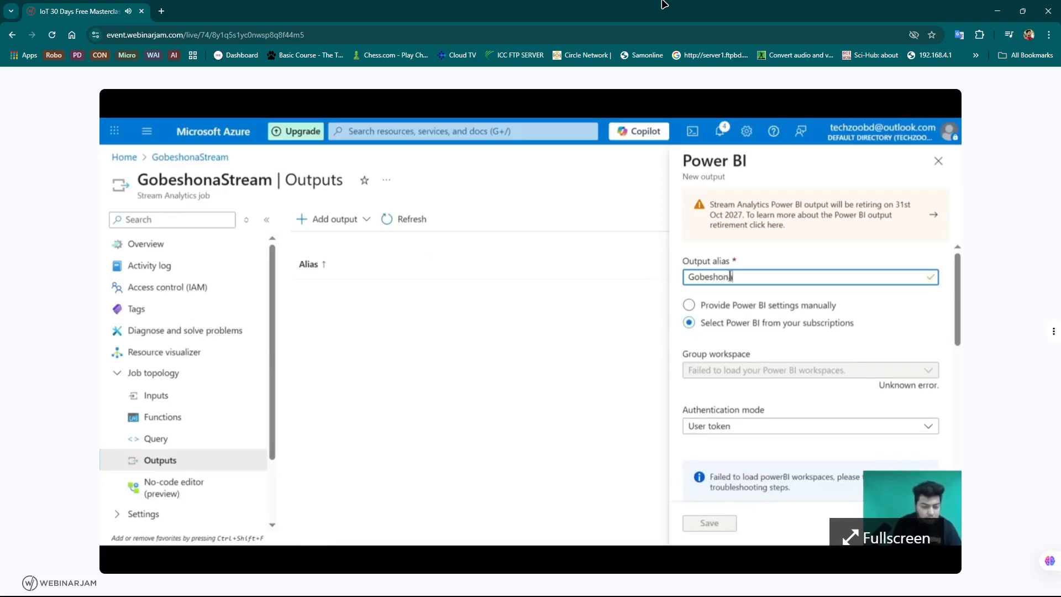
text(a)
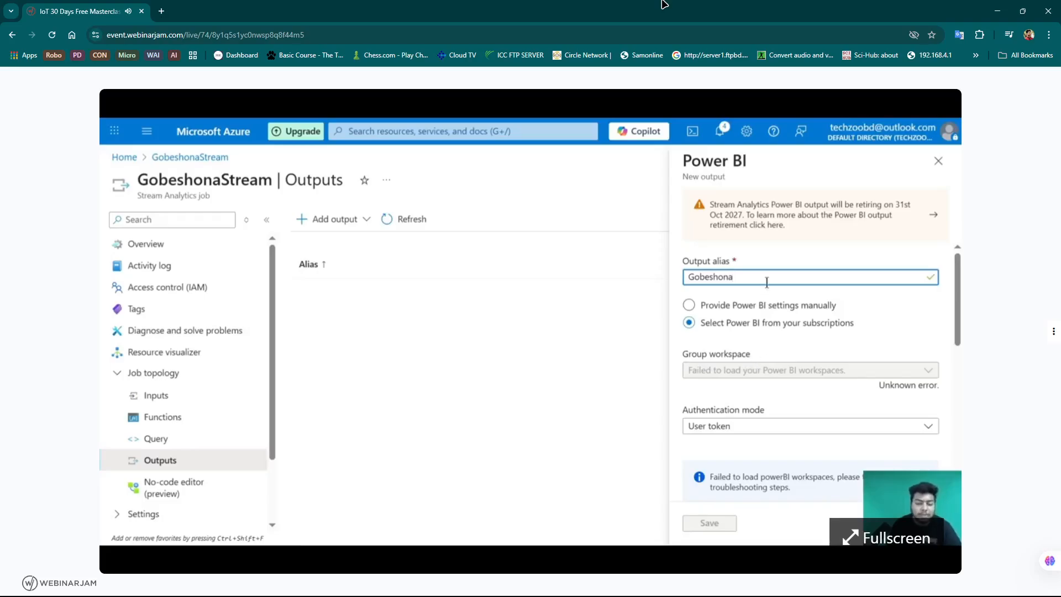
click(688, 305)
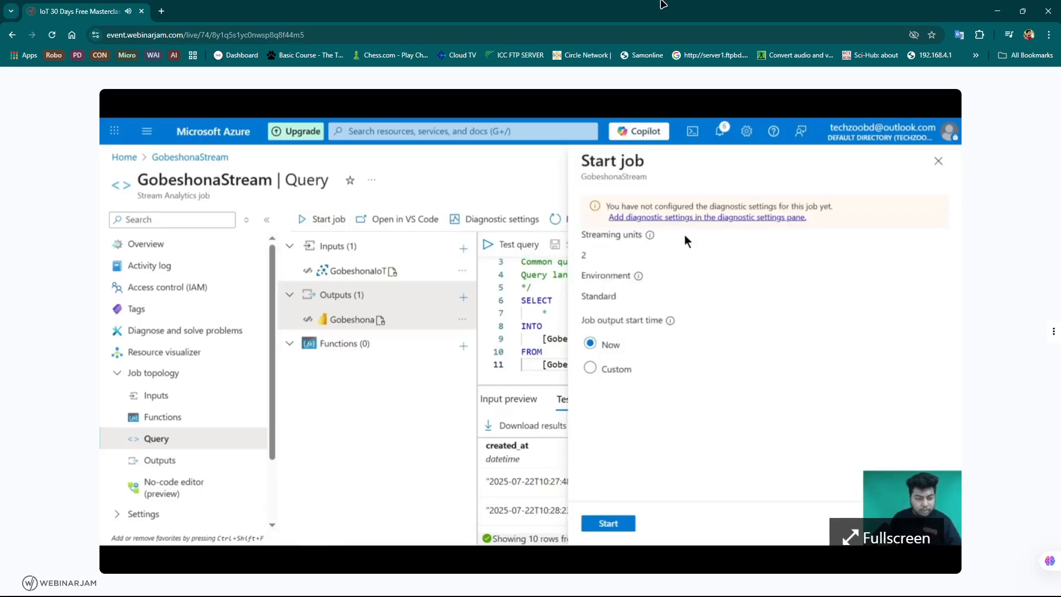
click(157, 12)
drag(185, 10, 238, 90)
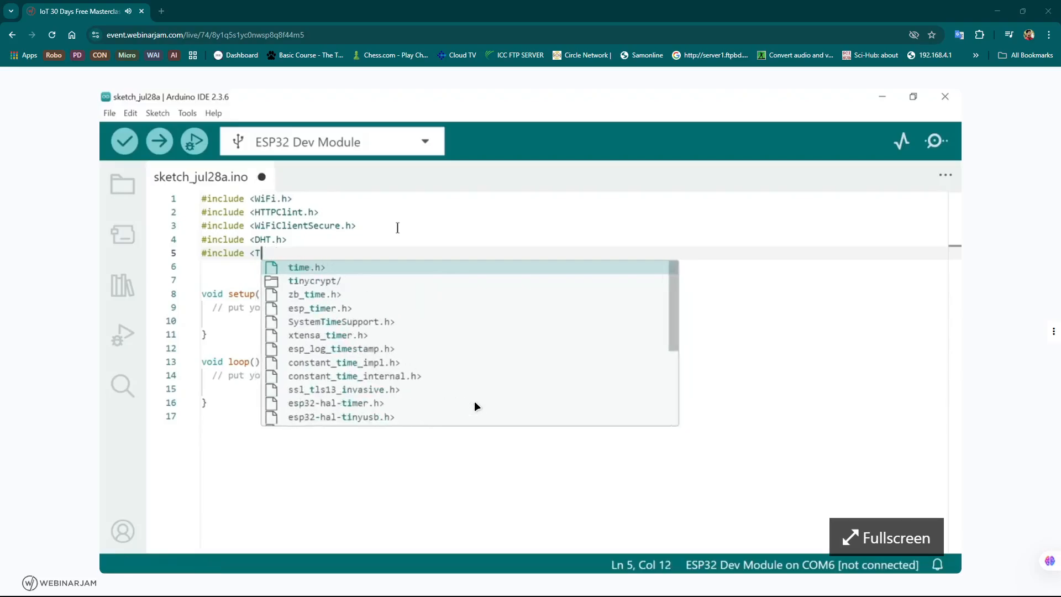
- Switch to the Arduino IDE sketch and complete the include on line 5 as #include <time.h>
text(im)
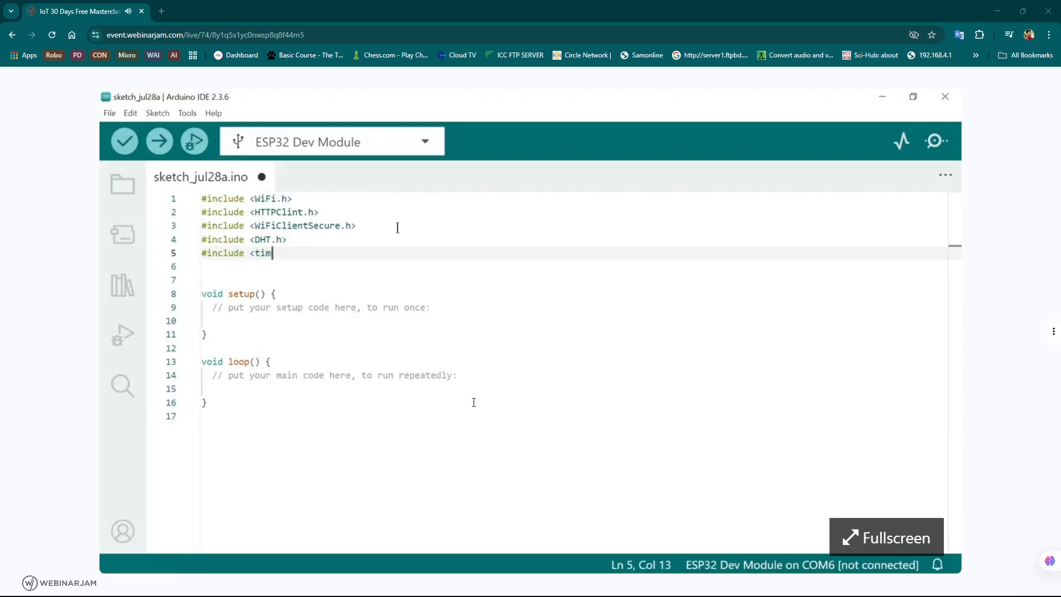
text(e>)
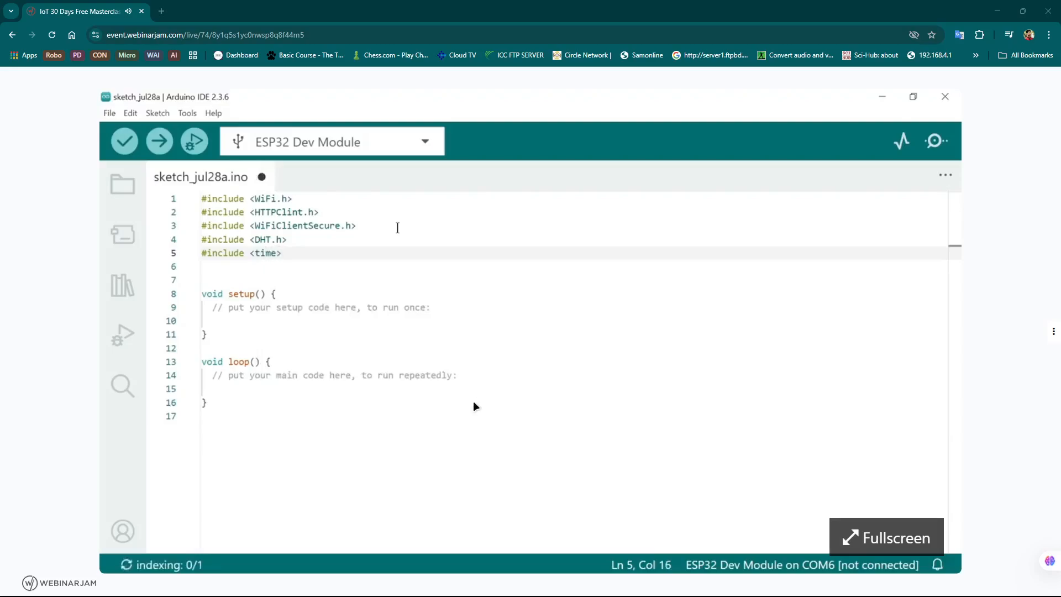
key(Left)
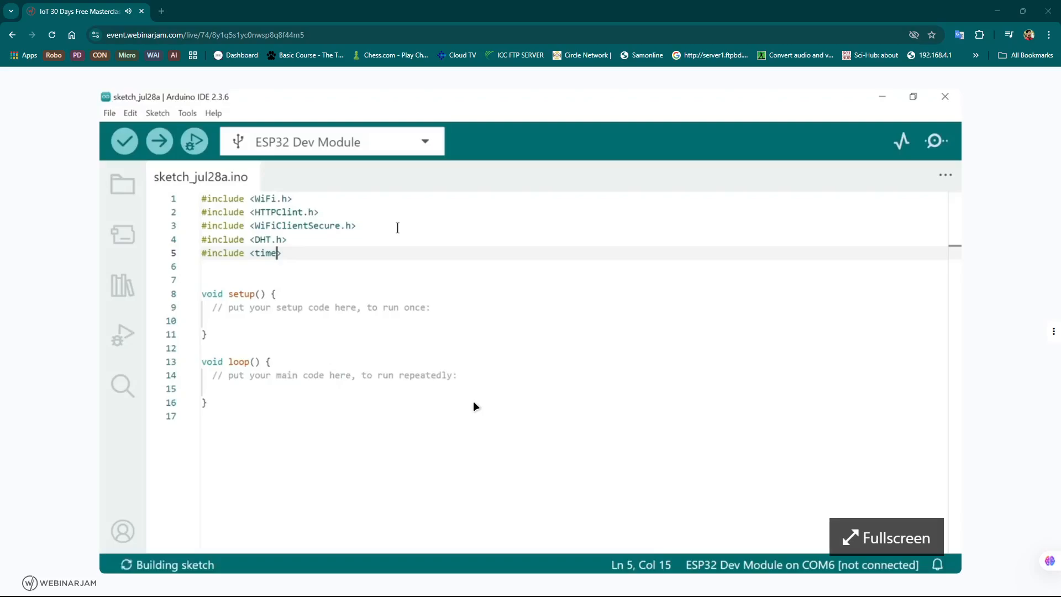
text(.h)
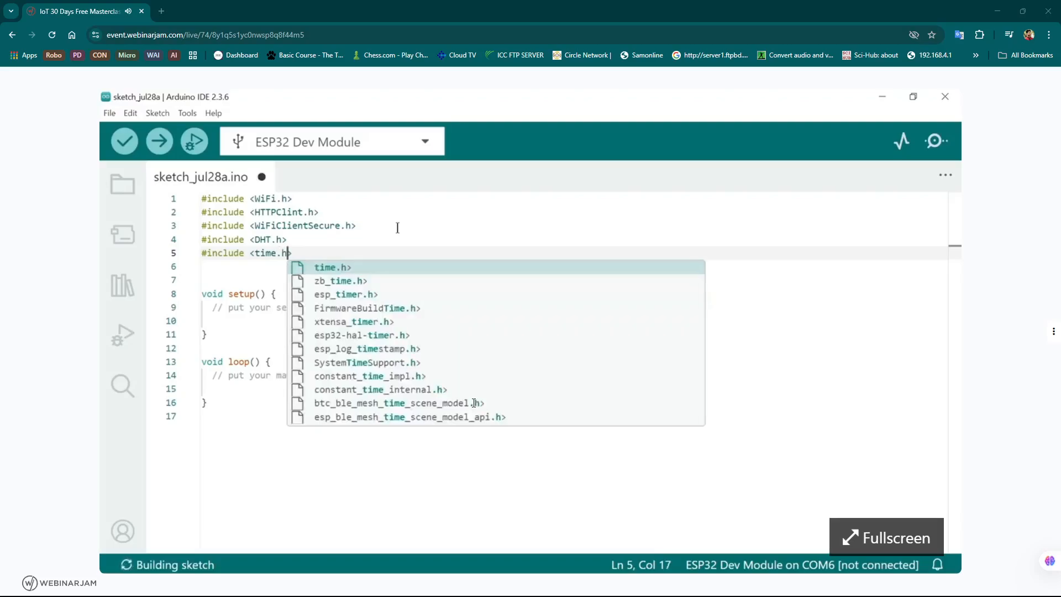
click(331, 239)
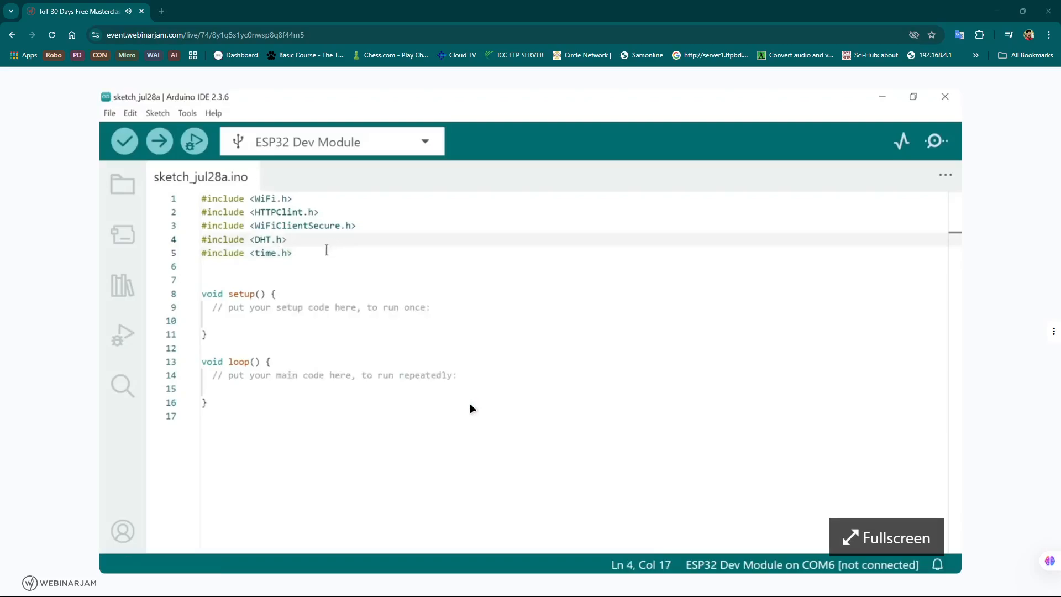
- Leave a blank line below the includes and begin the declaration const char* ssid =
click(318, 252)
key(Return)
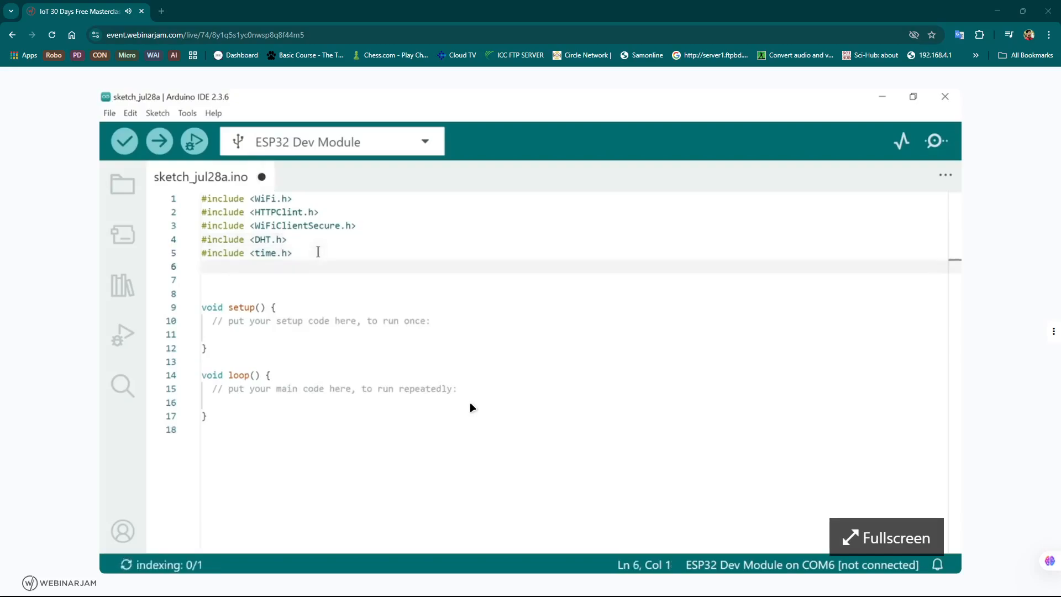
key(Return)
text(c)
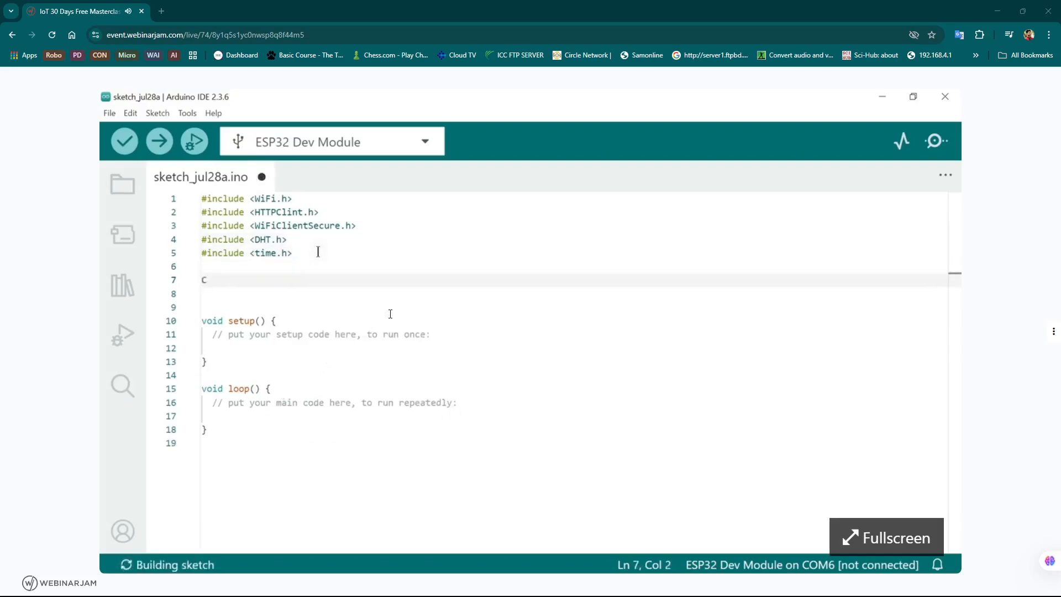
key(BackSpace)
text(const )
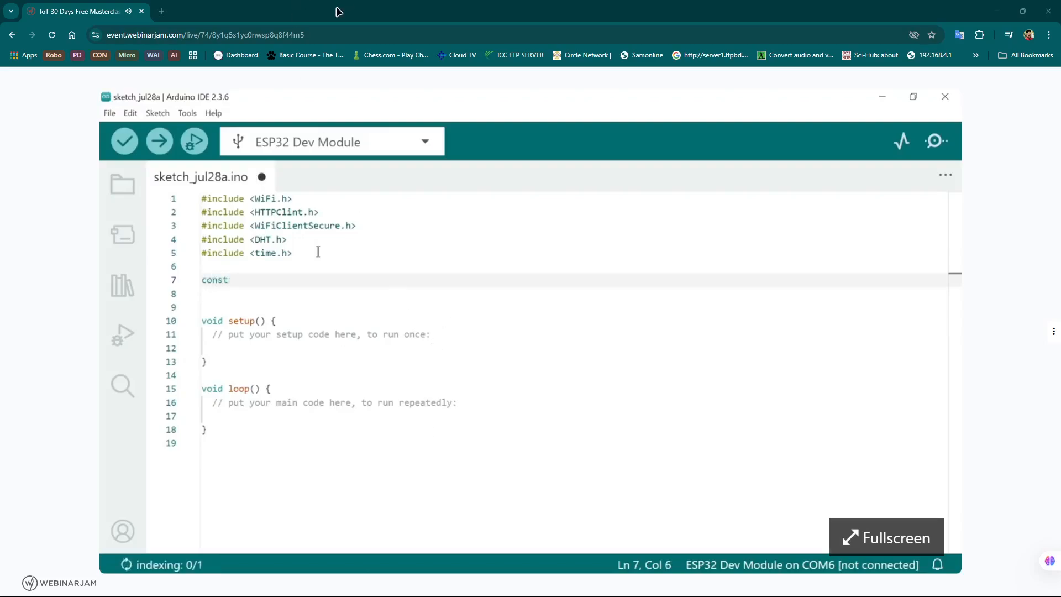
text(cha)
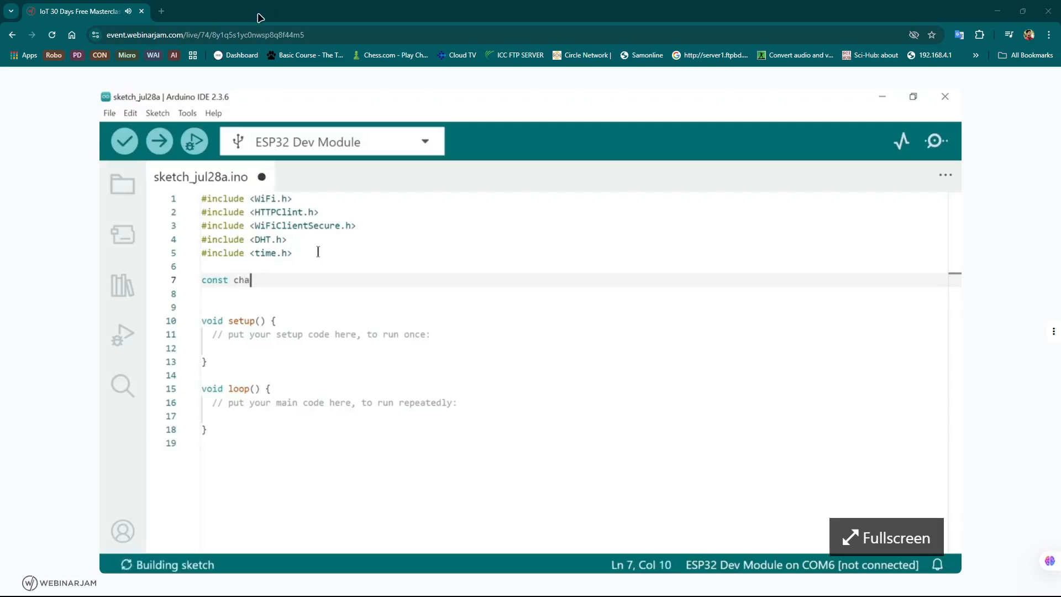
text(r* ssid = ")
- Assign the Wi-Fi network name to ssid as a quoted string and end the statement
key(BackSpace)
text(Sabbir";)
key(Return)
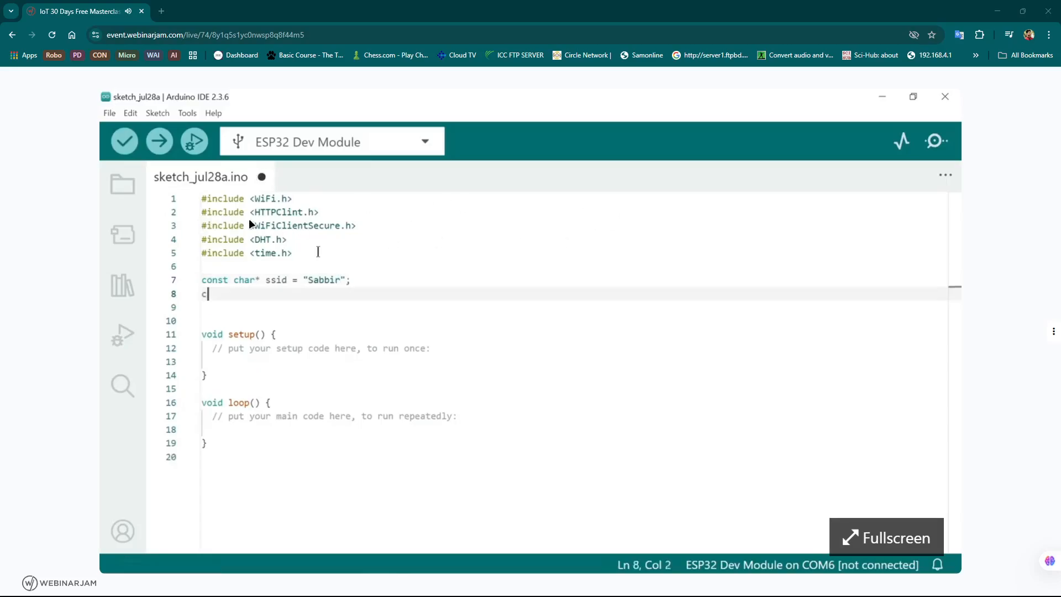
- Begin the declaration const char* password = on the line below the ssid statement
key(BackSpace)
key(BackSpace)
key(BackSpace)
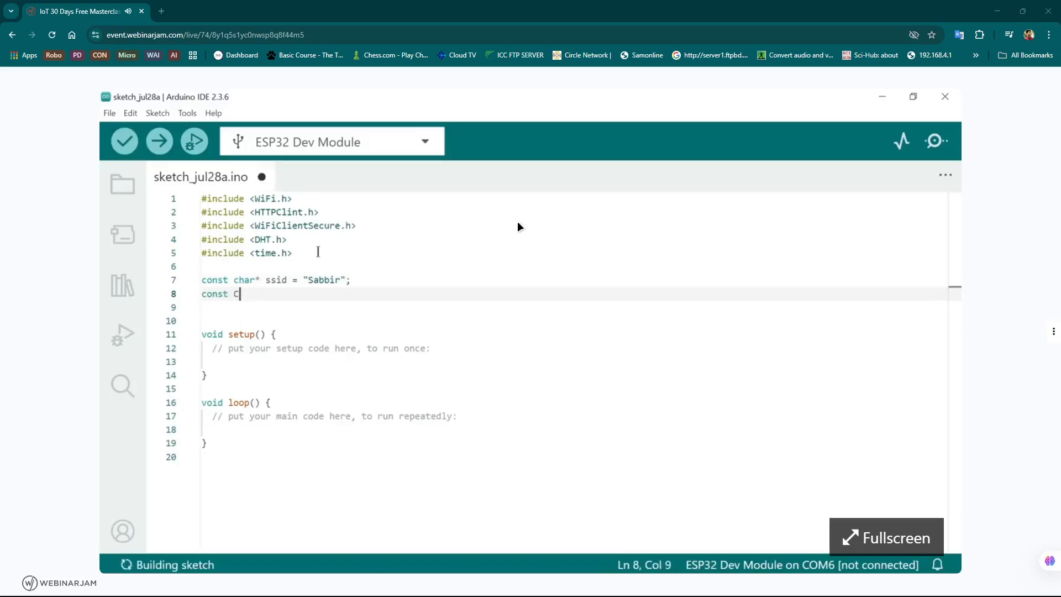
key(BackSpace)
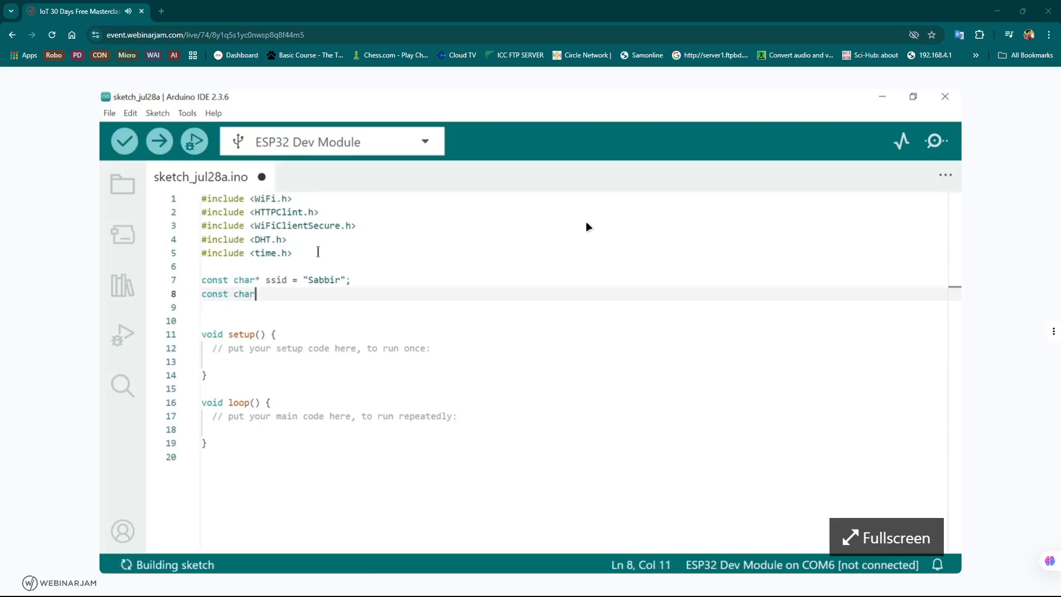
key(BackSpace)
key(BackSpace)
key(BackSpace)
key(BackSpace)
key(BackSpace)
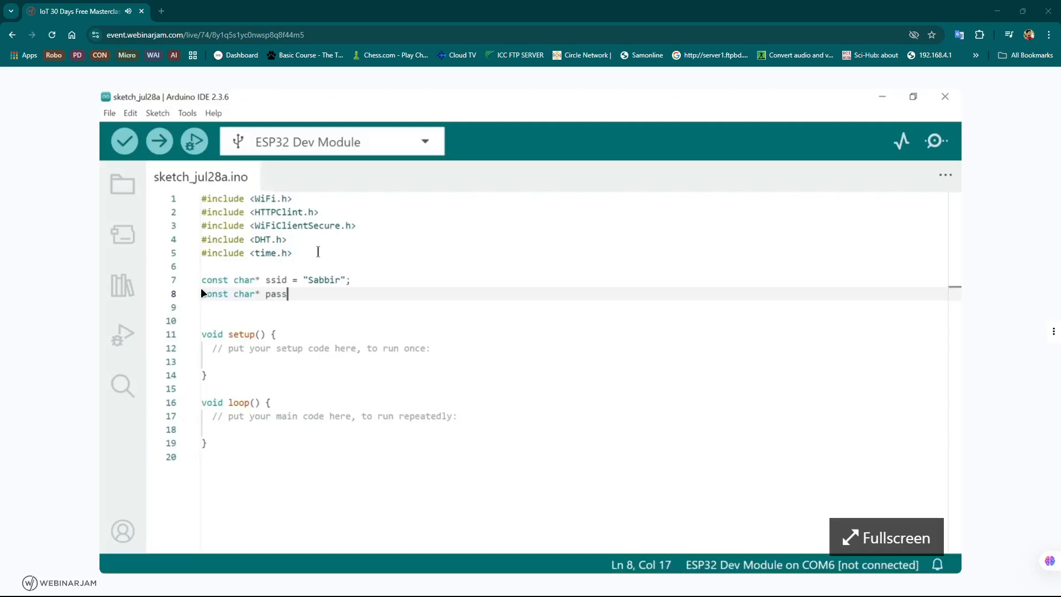
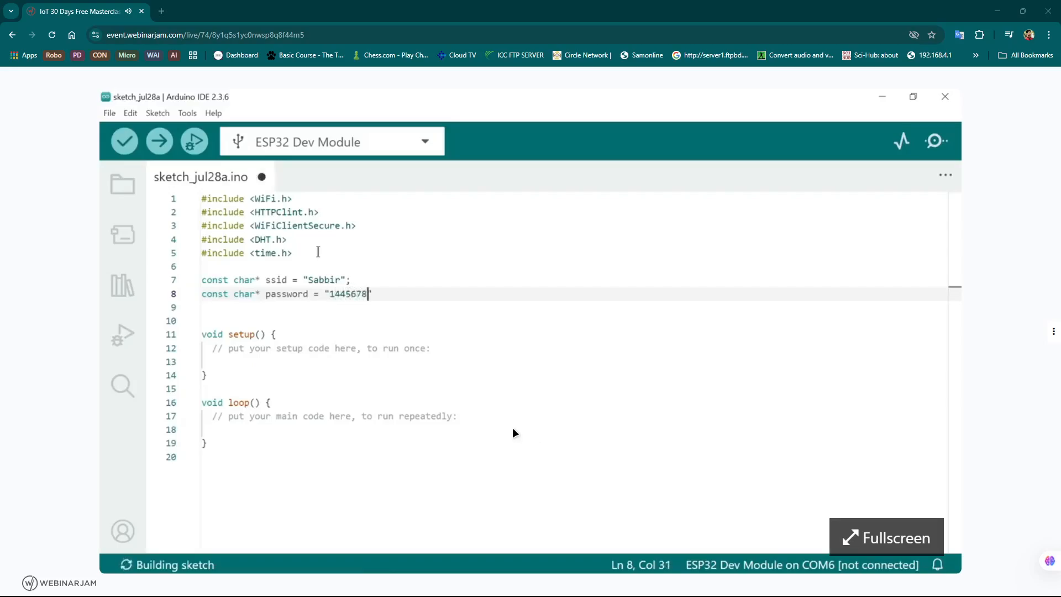
- Enter the Wi-Fi password as the quoted value of the password constant and end the statement
key(Return)
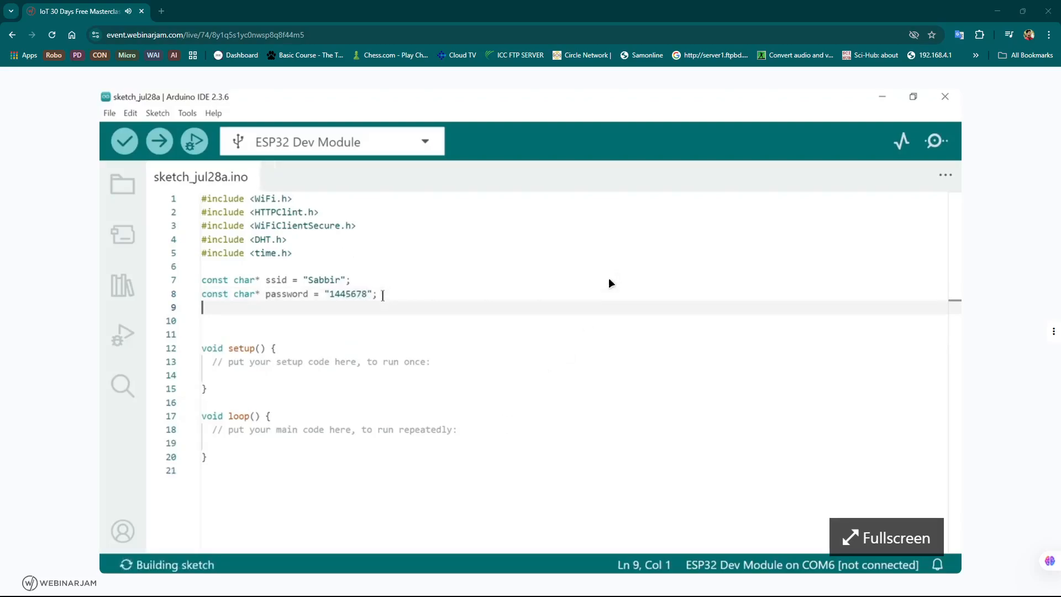
- Leave a blank line after the Wi-Fi credentials and add #define DHTPIN 4
key(Return)
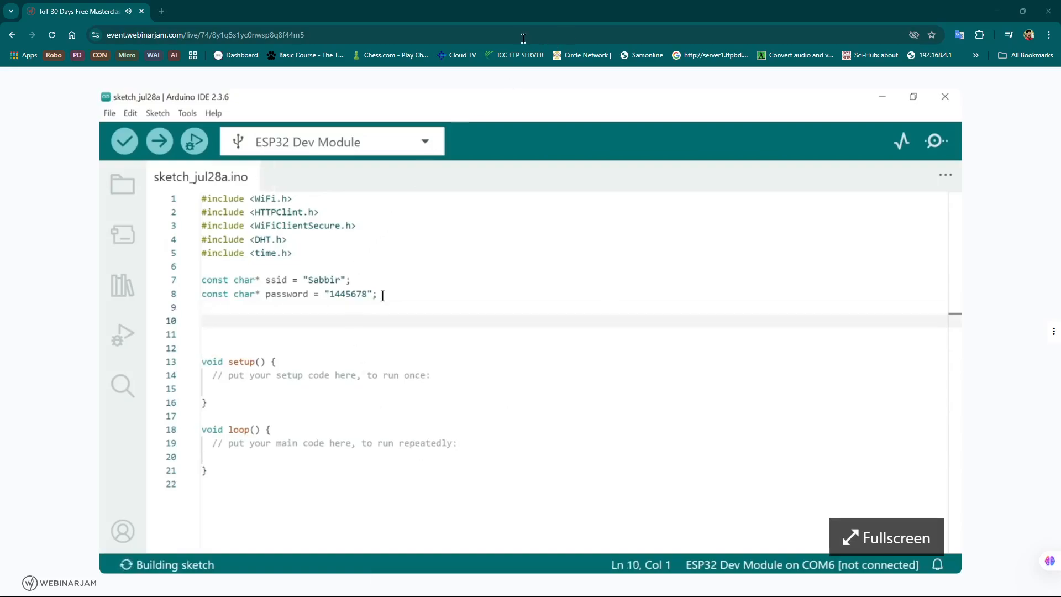
text(#)
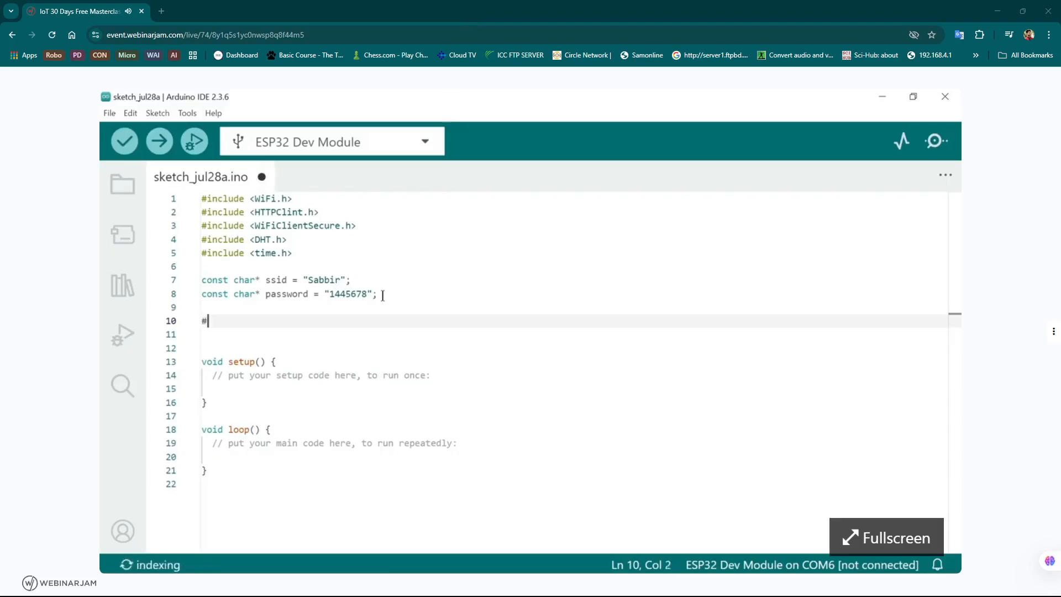
text(define )
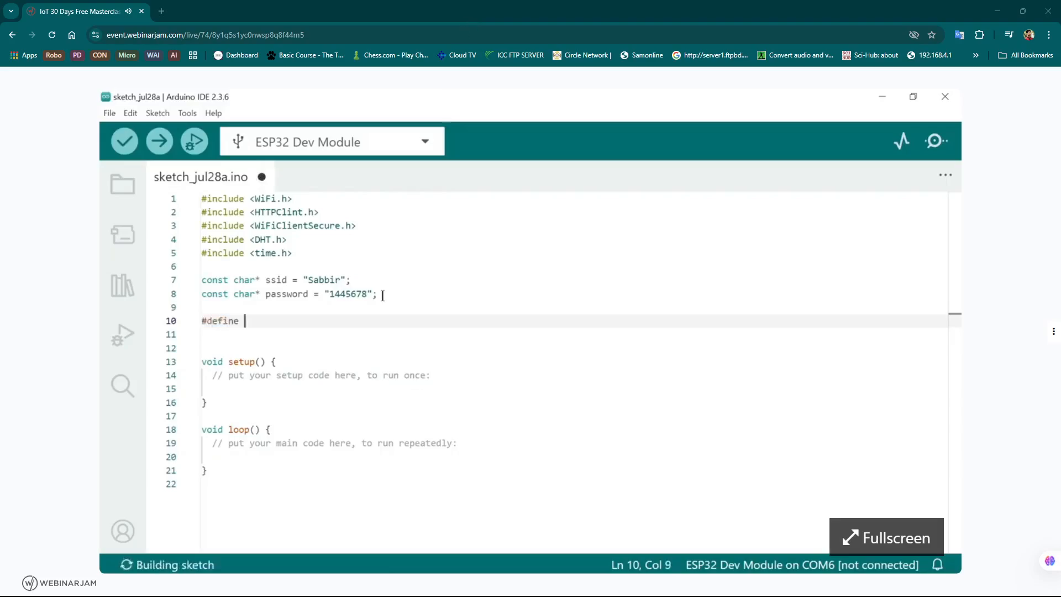
text(DHTPIN )
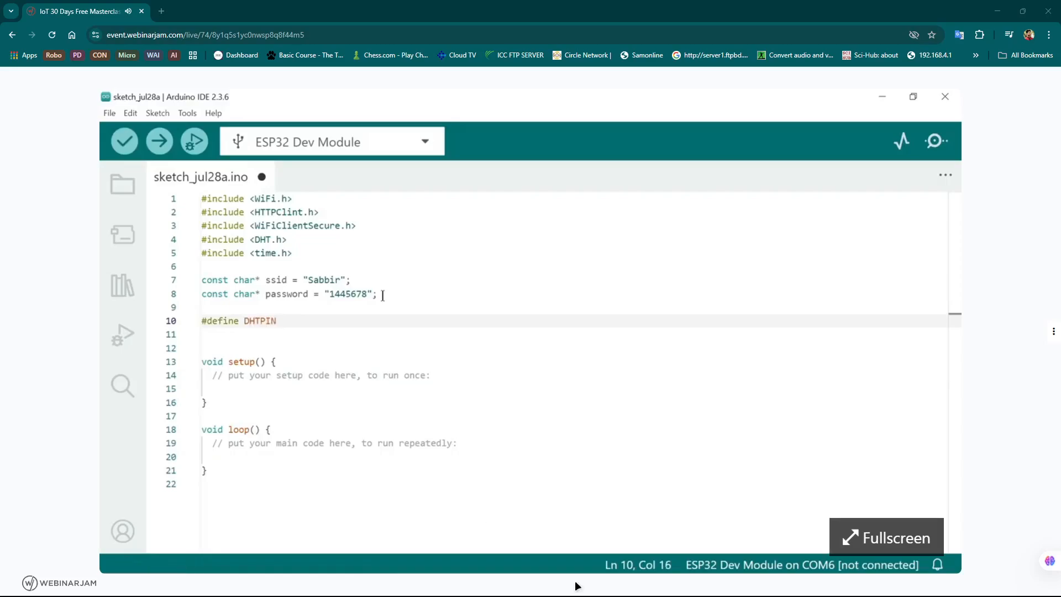
text(2)
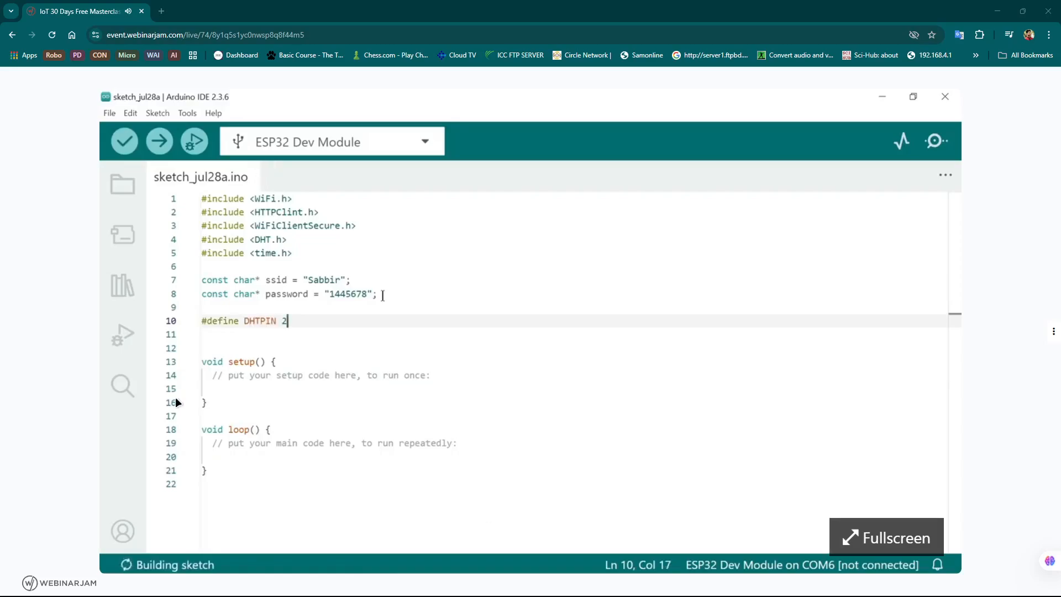
key(BackSpace)
text(4)
key(Return)
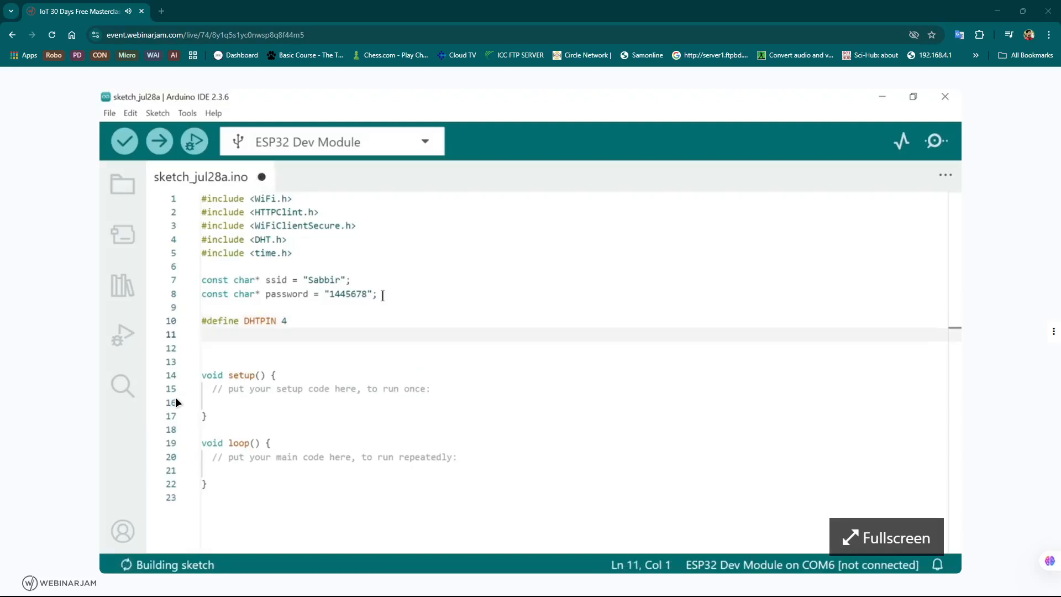
- Add #define DHTTYPE DHT11 on the line below the DHTPIN definition
key(ctrl+s)
text(#define DHTTyp)
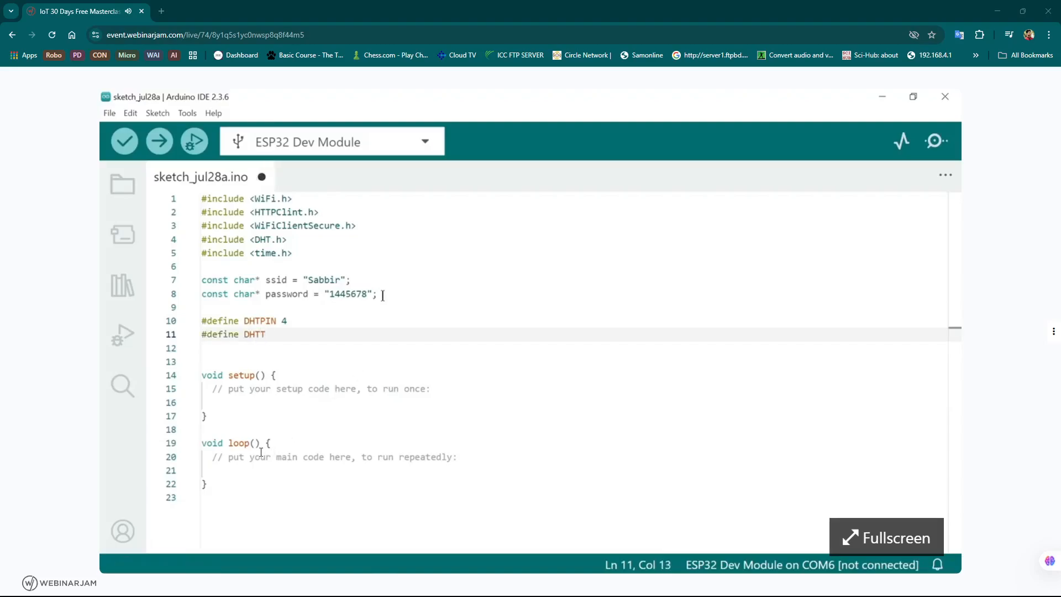
key(BackSpace)
key(BackSpace)
text(YP)
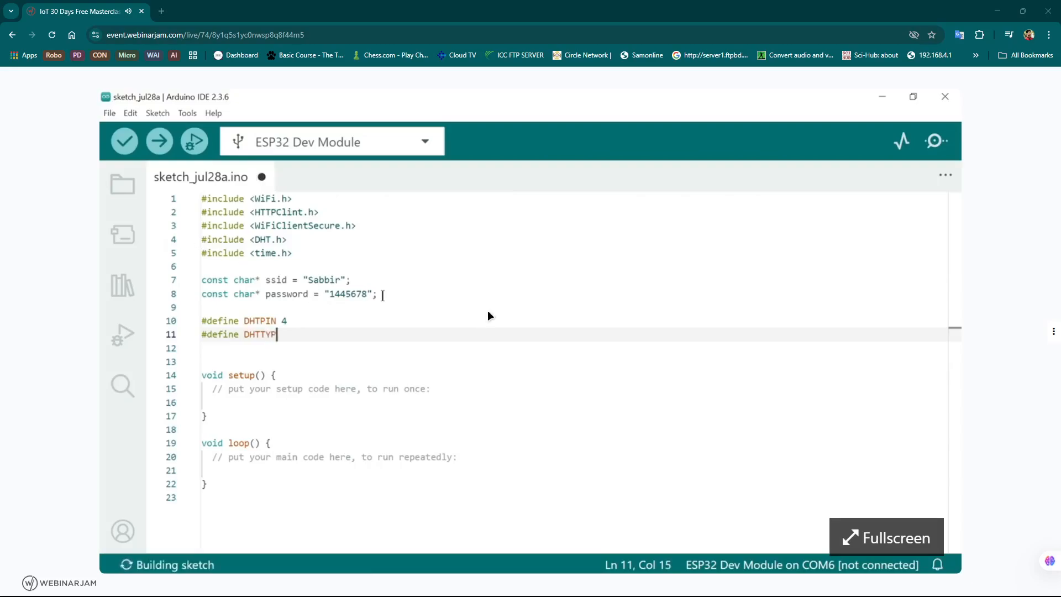
text(E DHT)
text(11)
key(BackSpace)
key(BackSpace)
text(11)
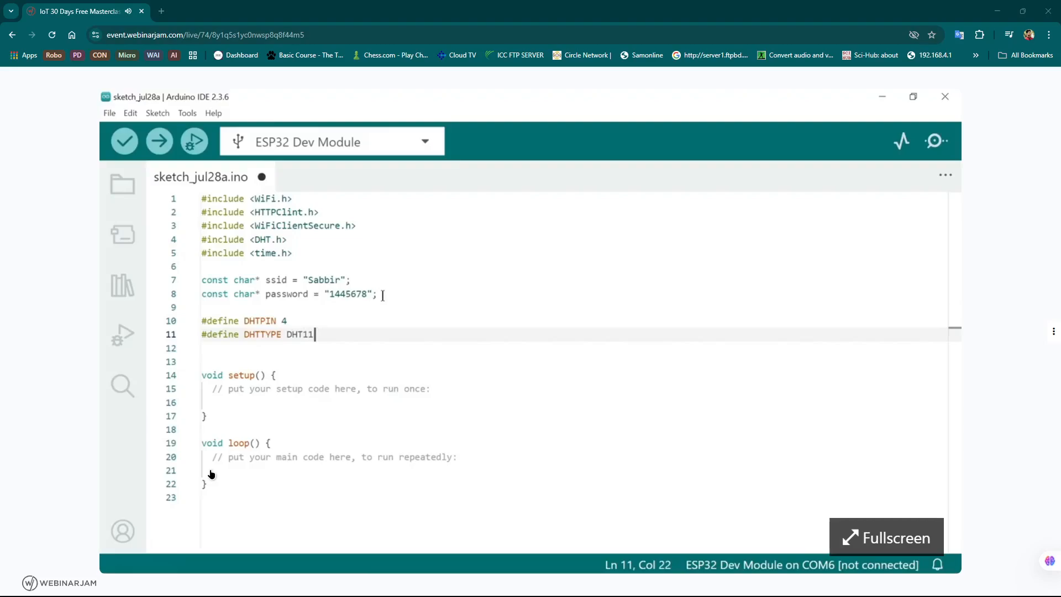
key(Return)
key(ctrl+r)
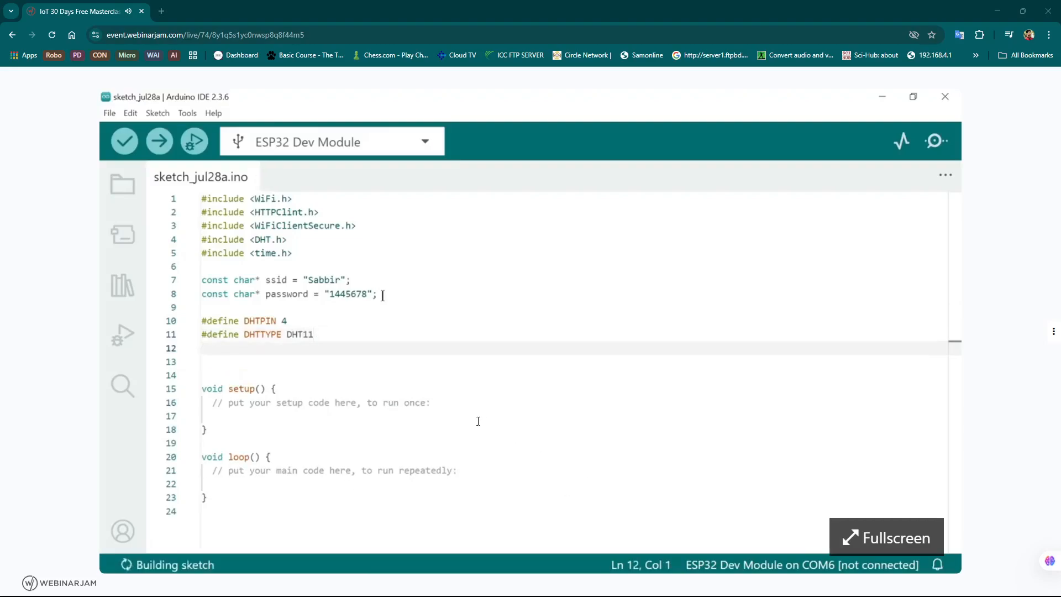
- Declare the sensor object below the defines with the statement DHT dht (DHTPIN, DHTTYPE);
text(DHT dht ()
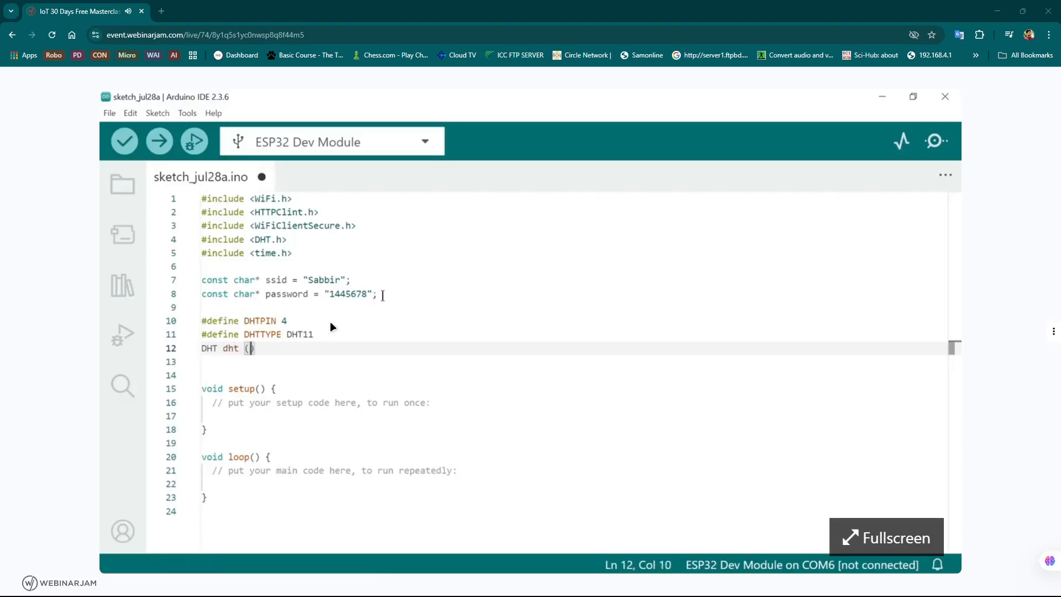
text(DHT)
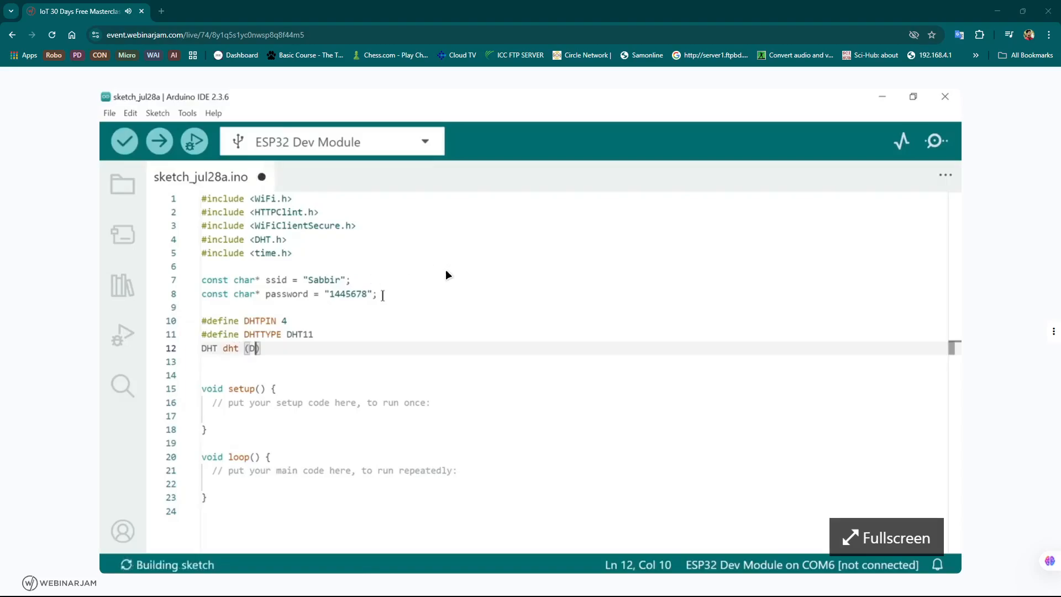
text(PIN, DHTTYPE)
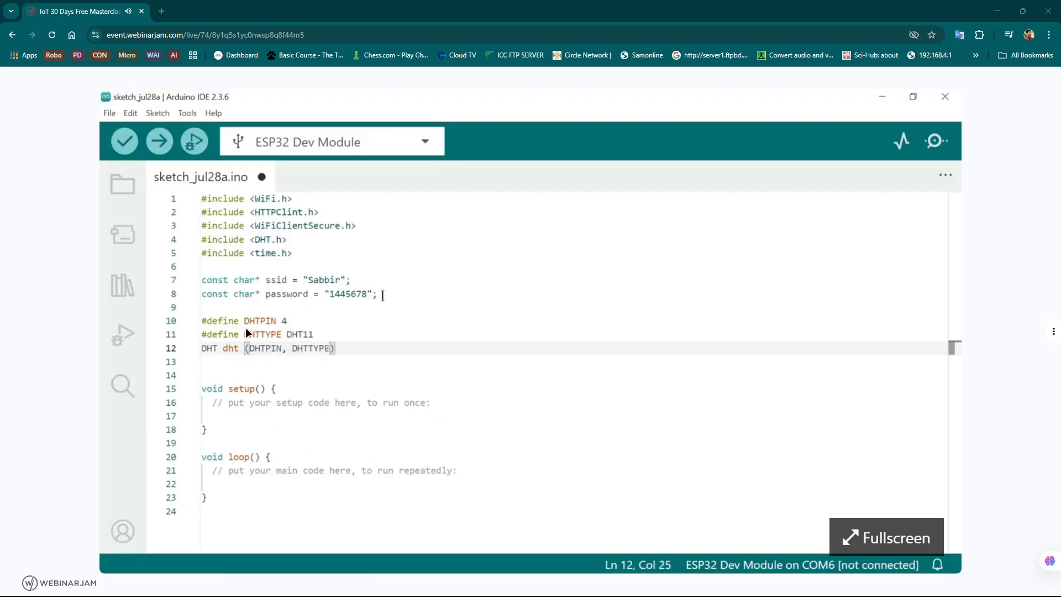
click(365, 339)
click(343, 353)
text(;)
key(Return)
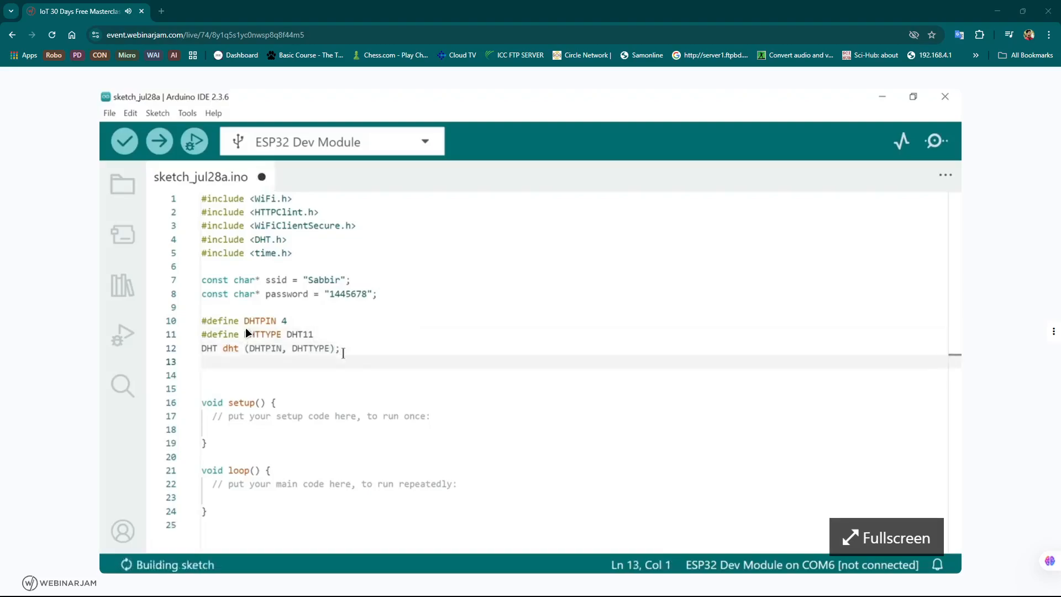
- Leave a blank line after the DHT object and begin a variable declaration of type unsigned long
key(Return)
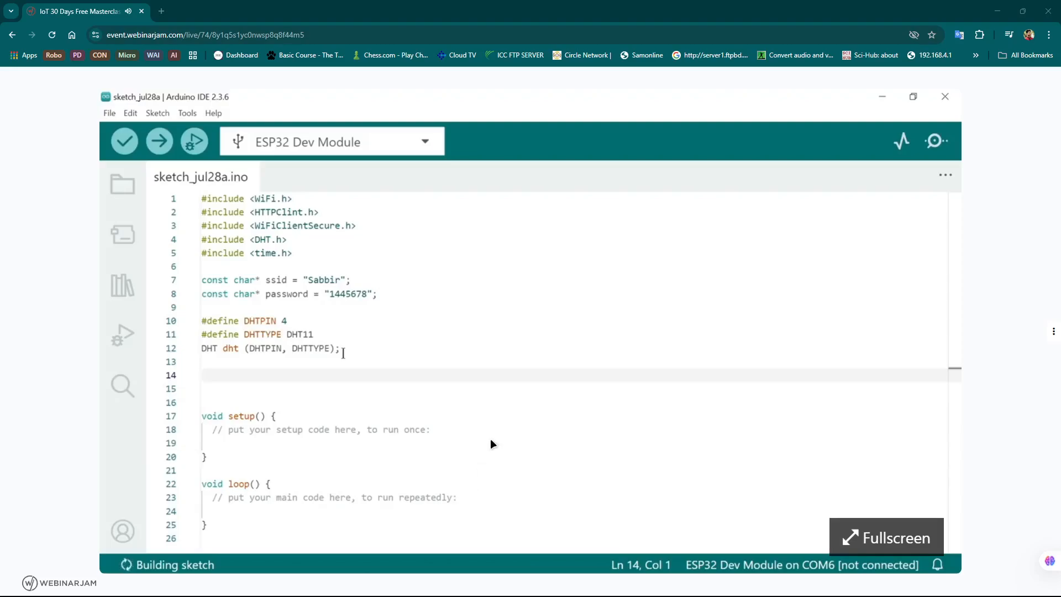
text(un)
key(ctrl+s)
text(sign)
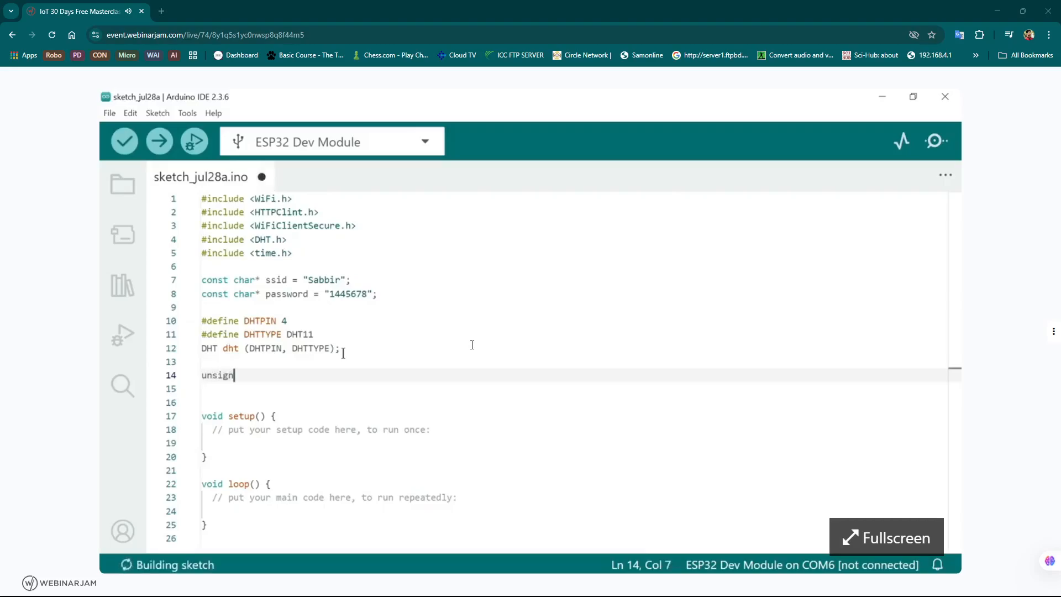
text(ed )
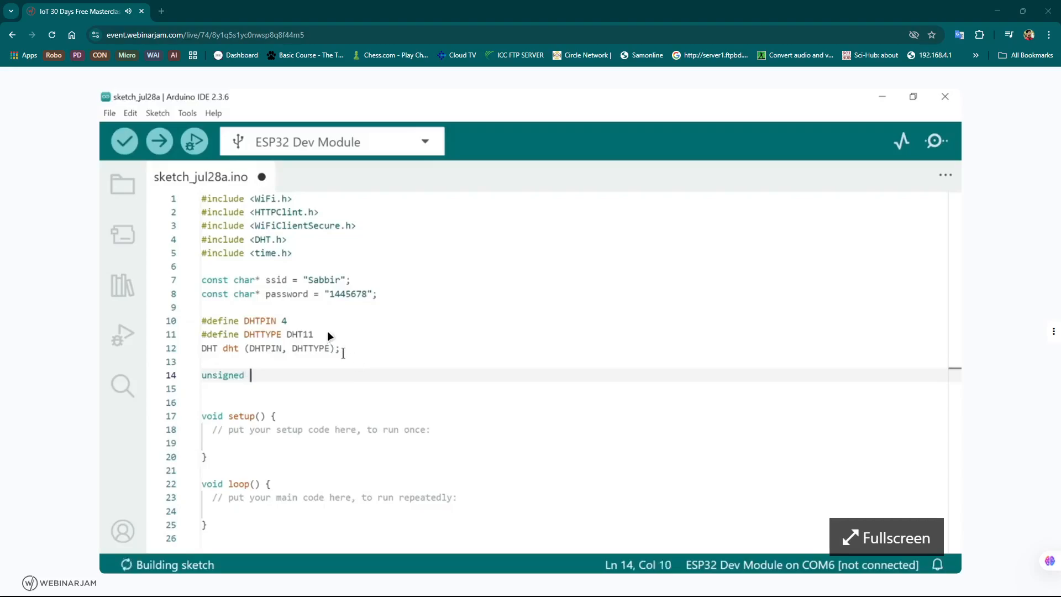
text(long pre)
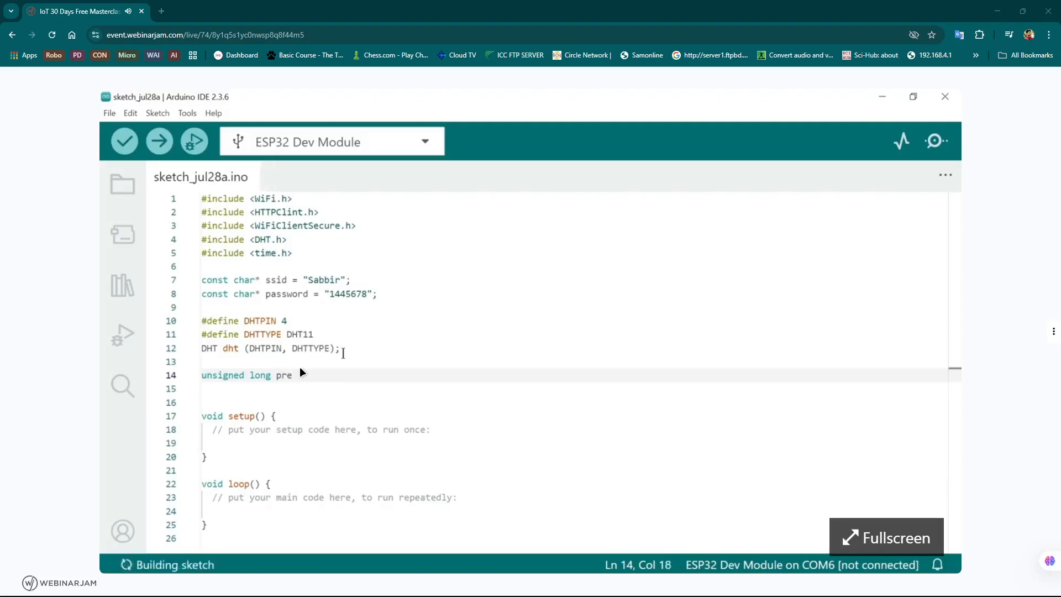
text(viousm)
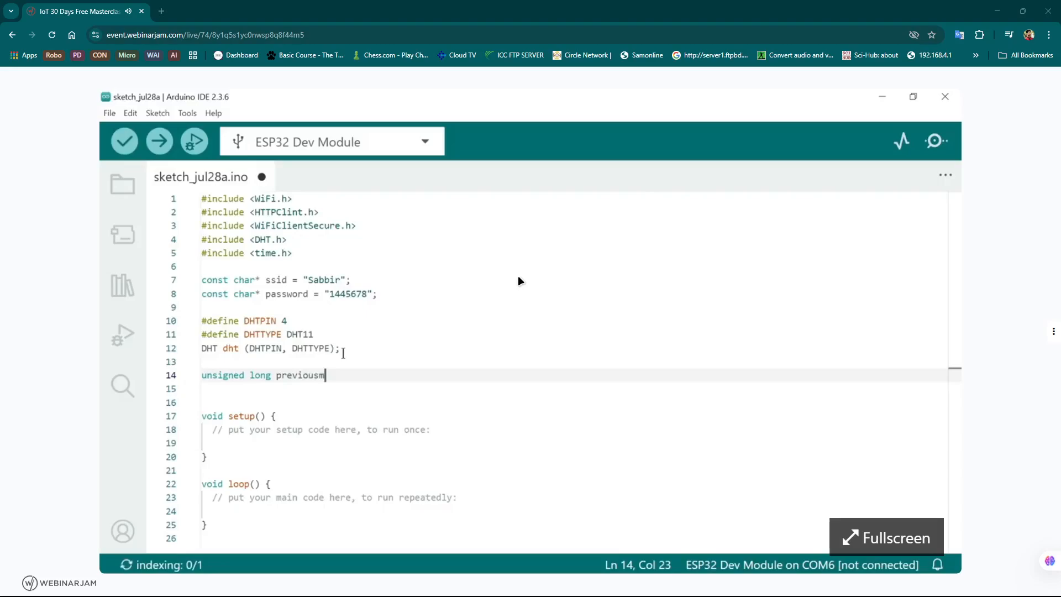
text(i)
- Name the unsigned long variable previousMillis, initialize it to 0 and end the statement
key(BackSpace)
key(BackSpace)
text(Millis)
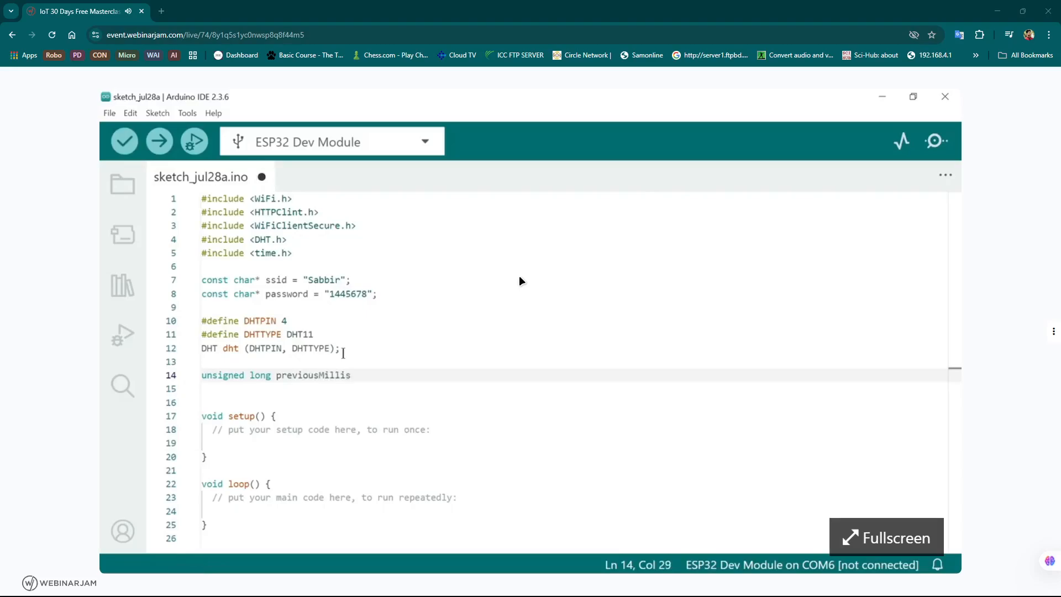
text( = )
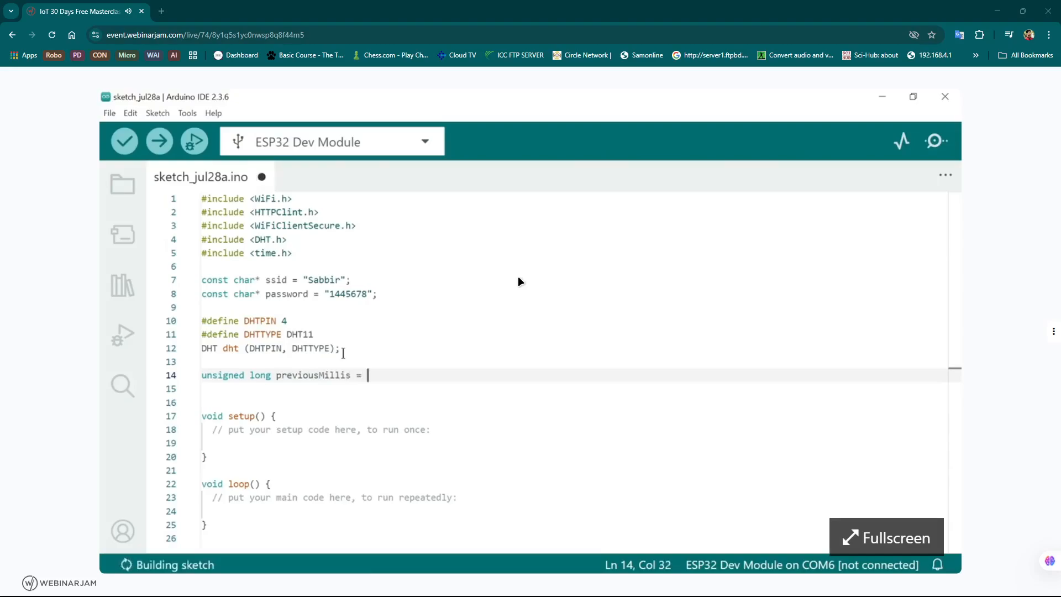
text(0;)
key(Return)
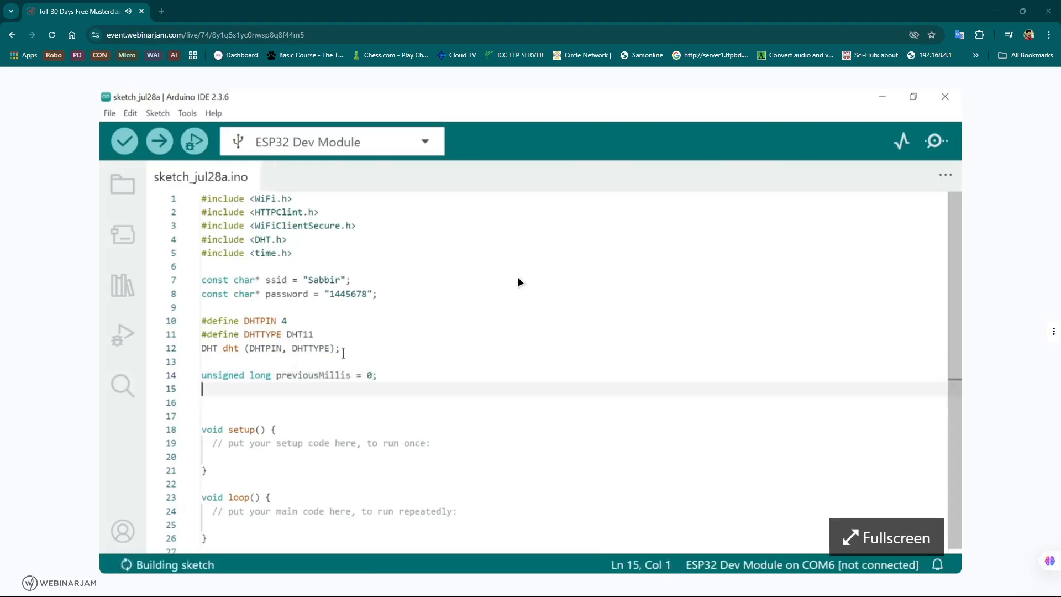
- Declare the constant const long interval = 5000; below the previousMillis line
text(co)
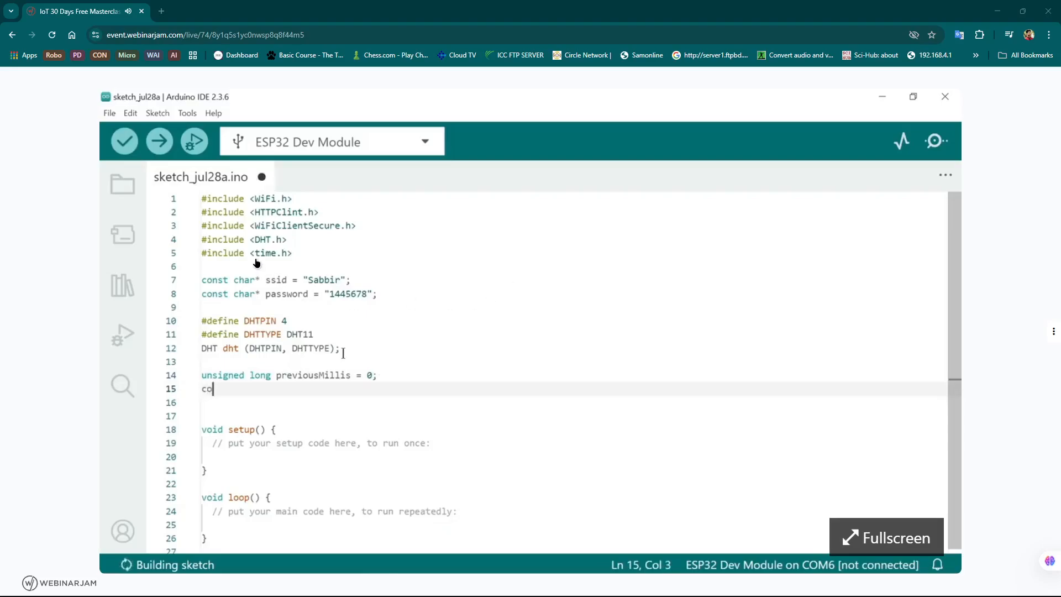
text(nst l)
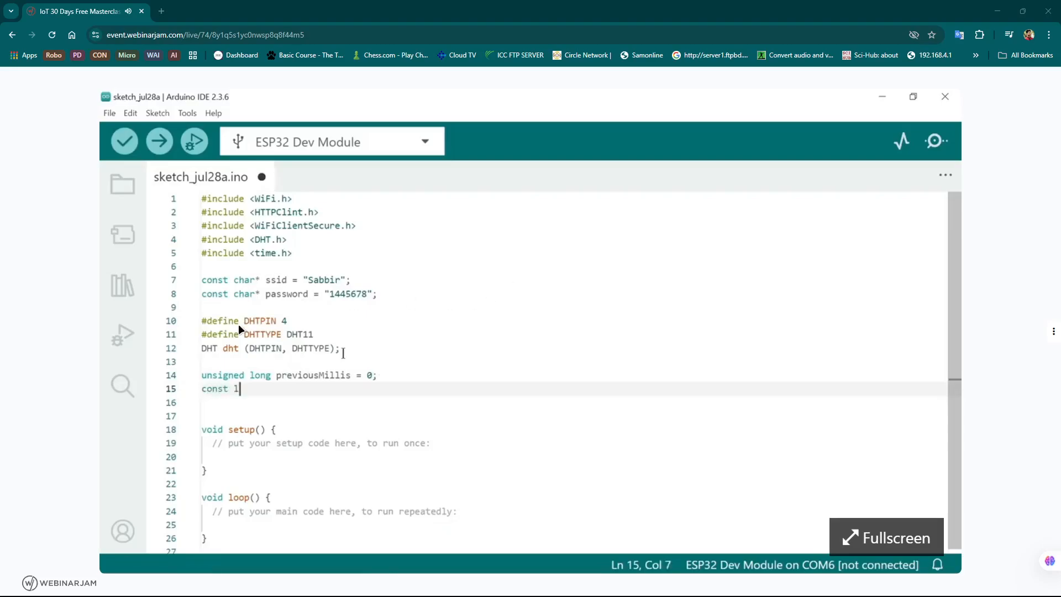
text(ong  interval = 5000;)
key(Return)
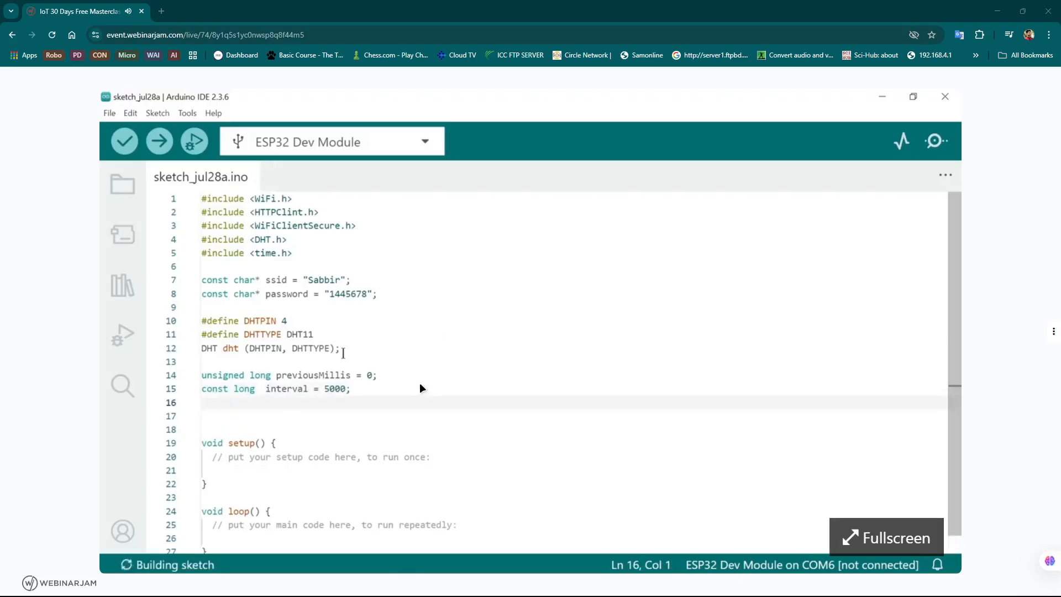
- Leave a blank line after the interval constant and begin the declaration const char* ntpserver
key(Return)
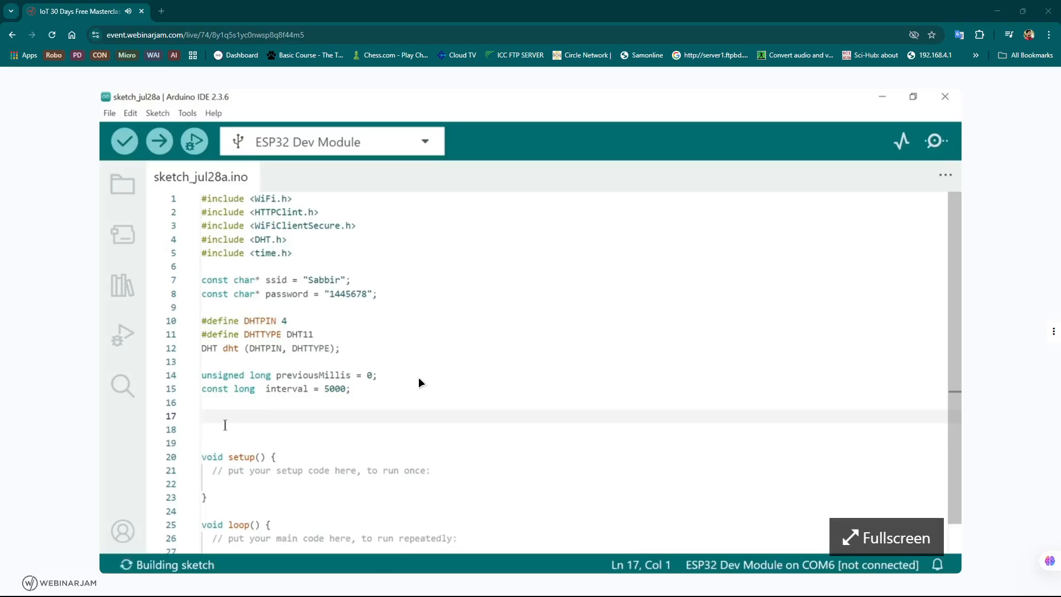
text(cons)
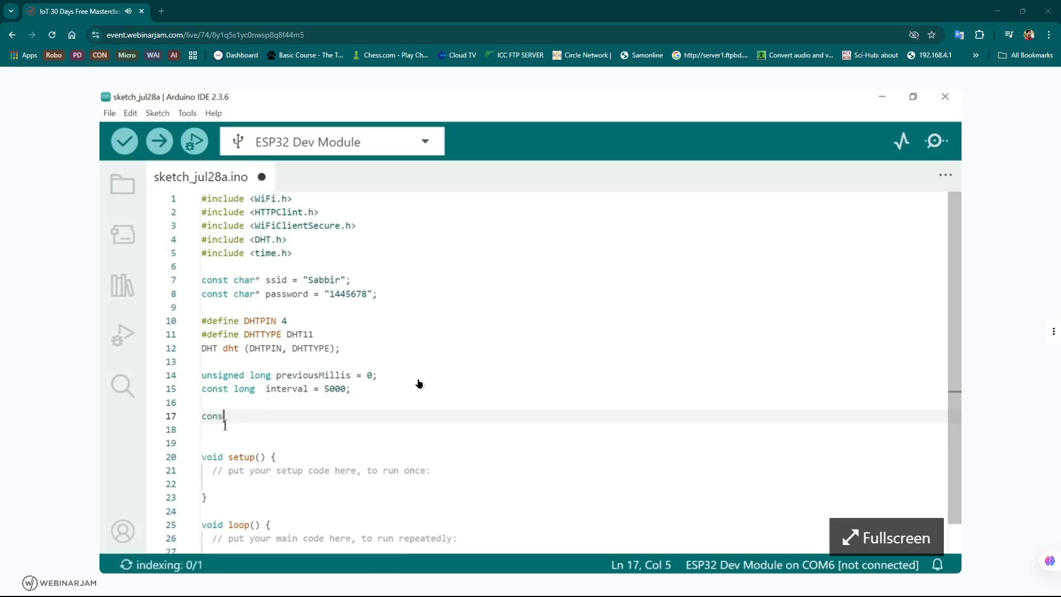
text(t char)
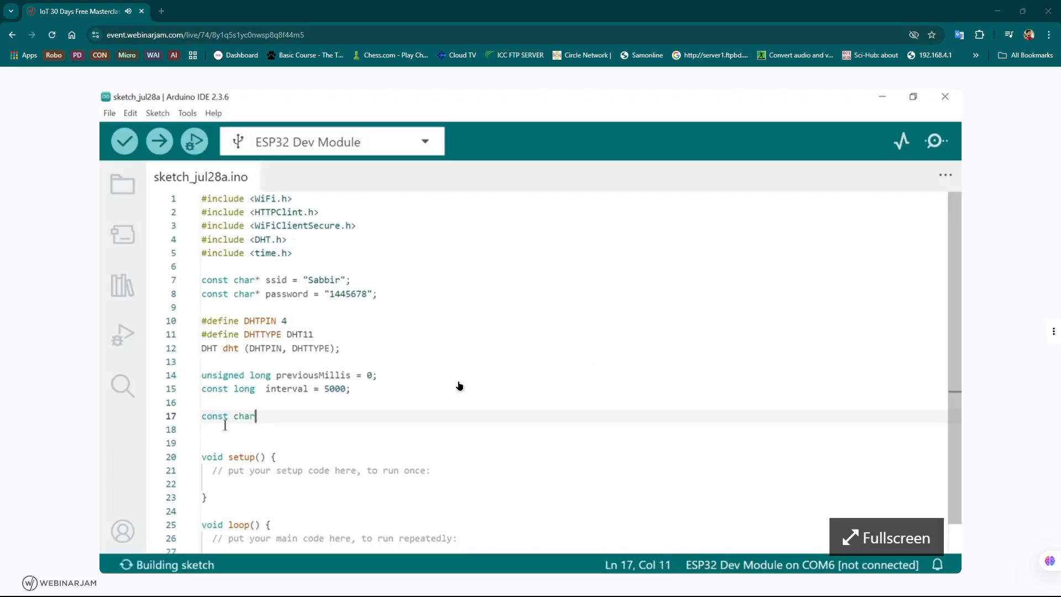
text(* ntpse)
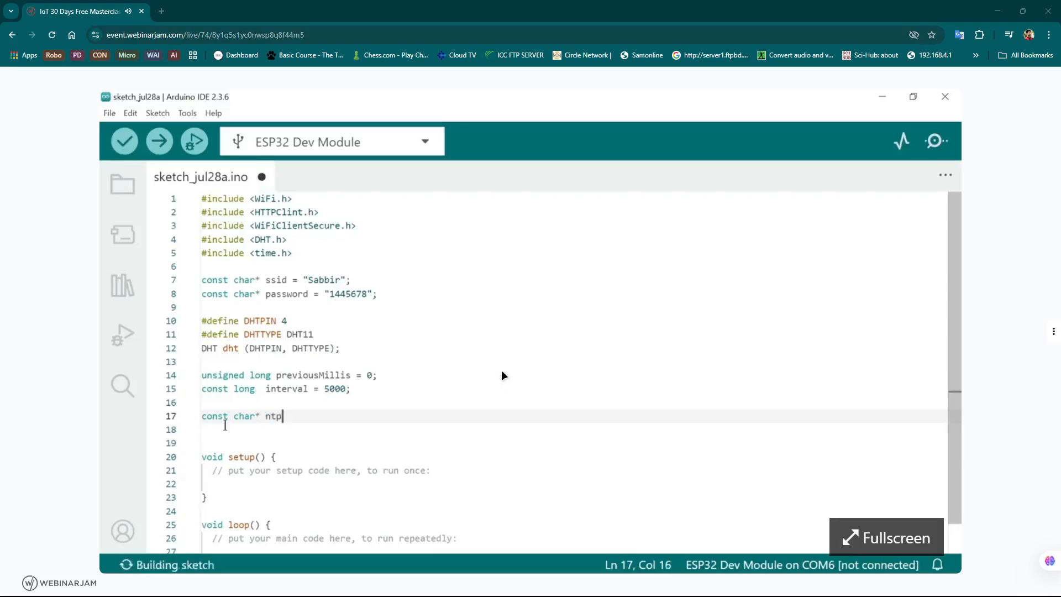
text(ver = "pool.ntp.org";)
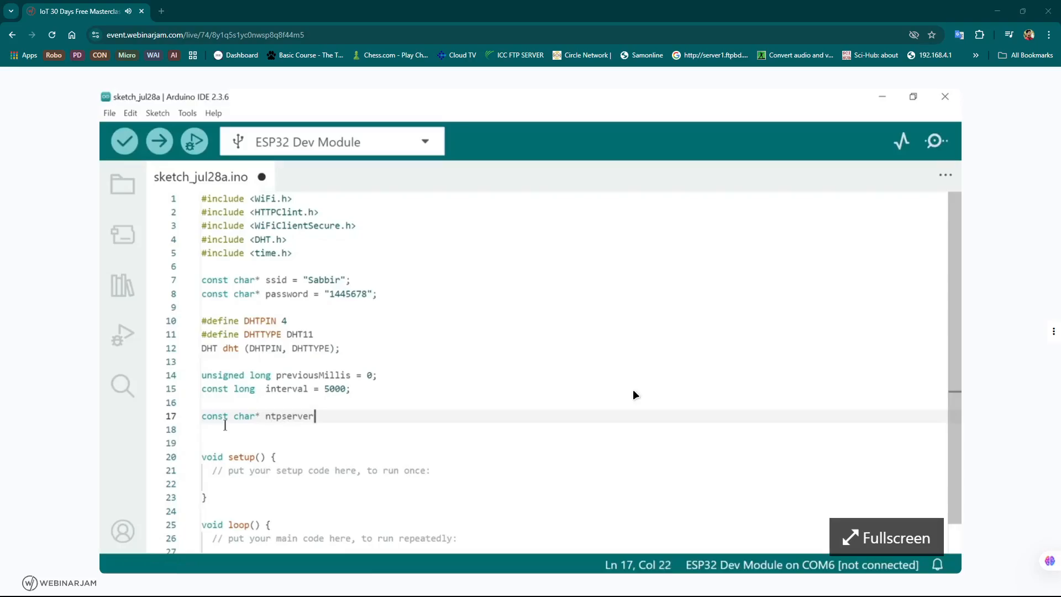
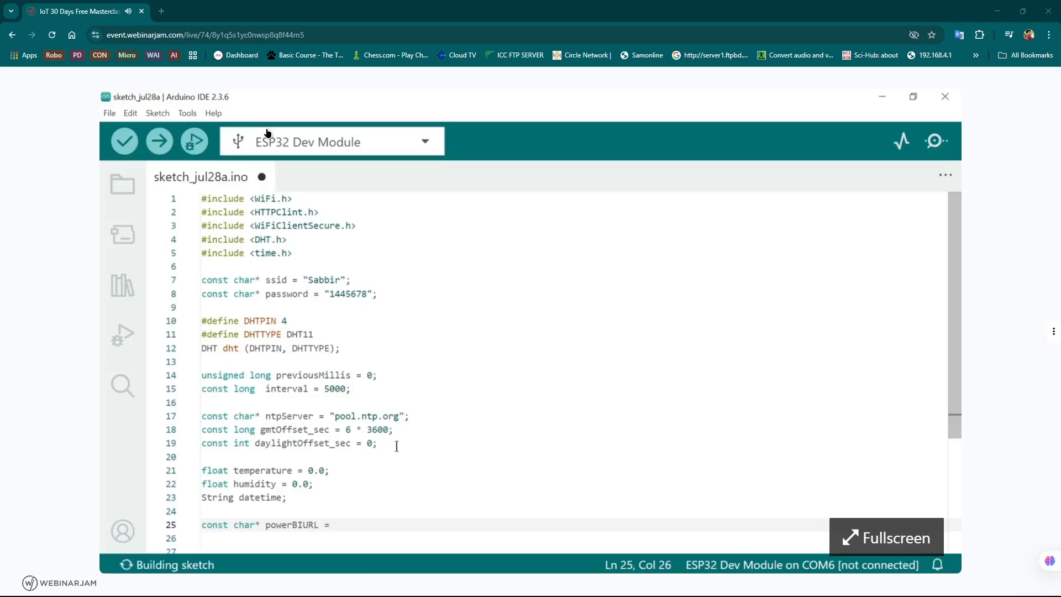
- Paste the Power BI push URL with its API key as the powerBIURL string value and add a blank line below it
text(")
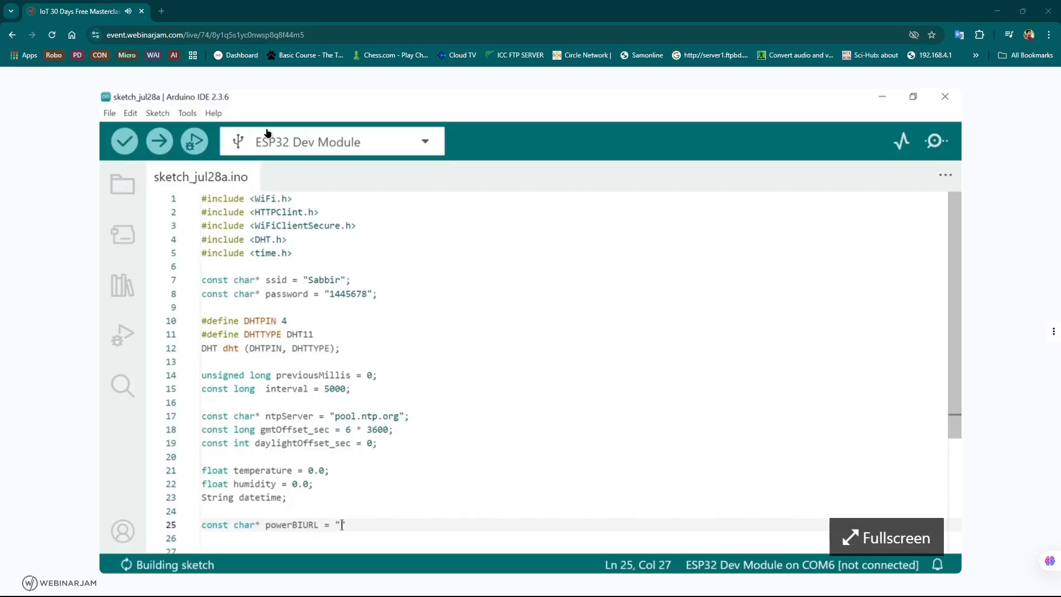
key(ctrl+v)
scroll(509, 474, left, 5)
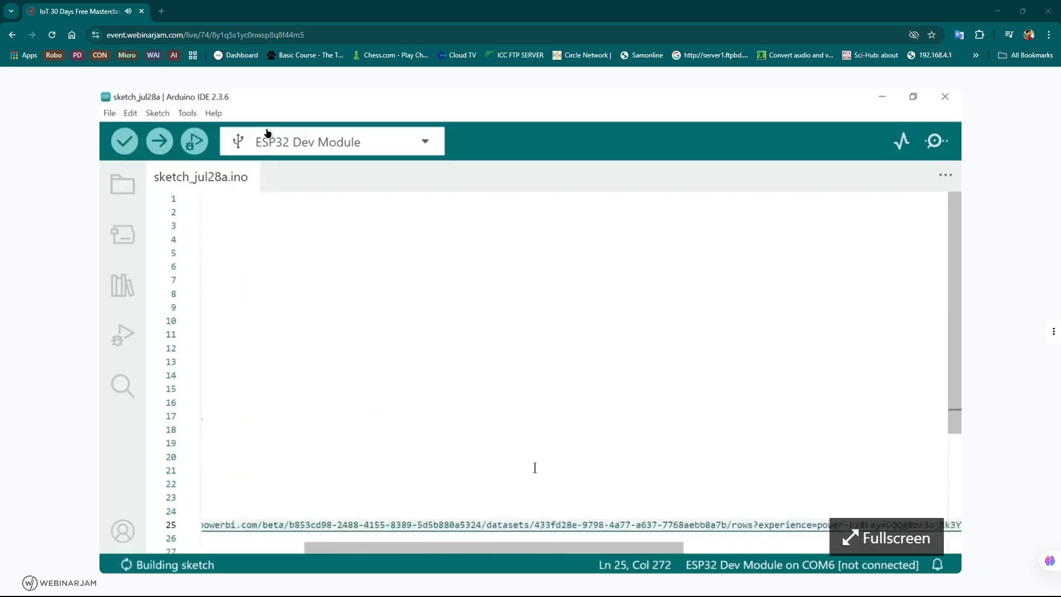
scroll(534, 467, left, 5)
scroll(409, 472, down, 3)
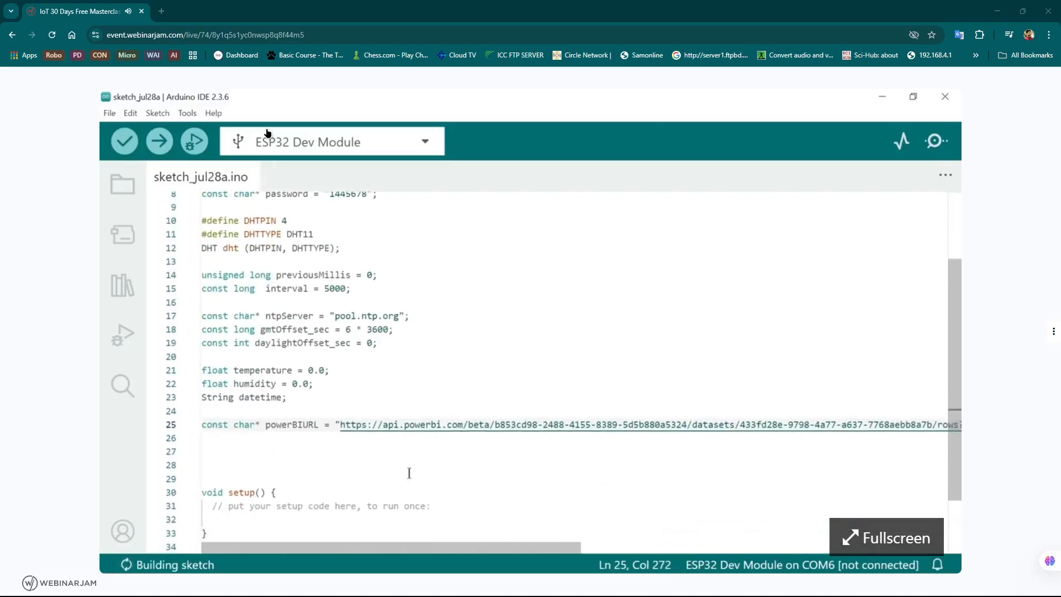
click(209, 449)
click(213, 441)
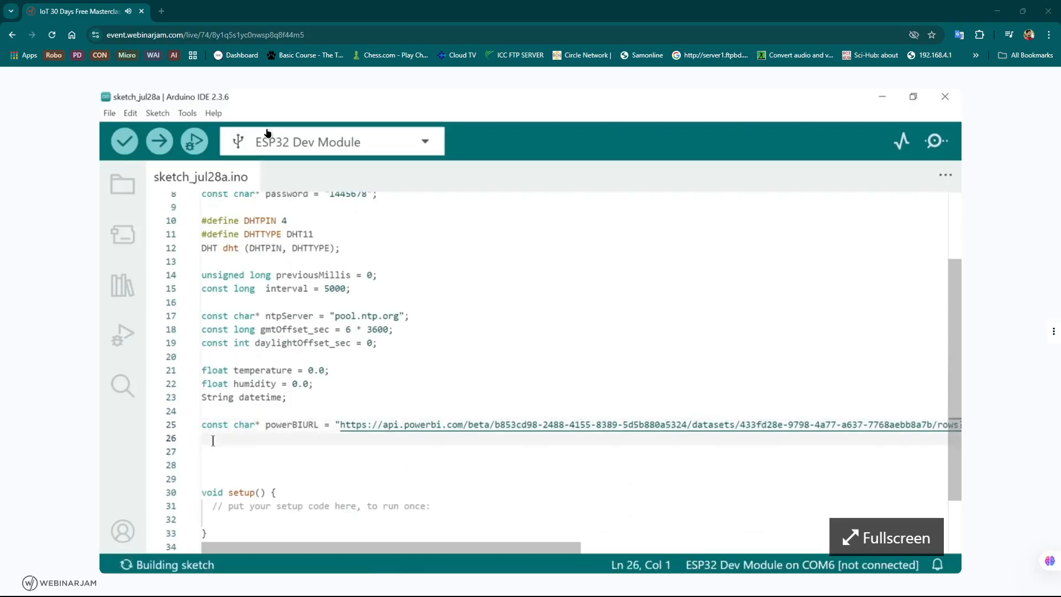
key(Return)
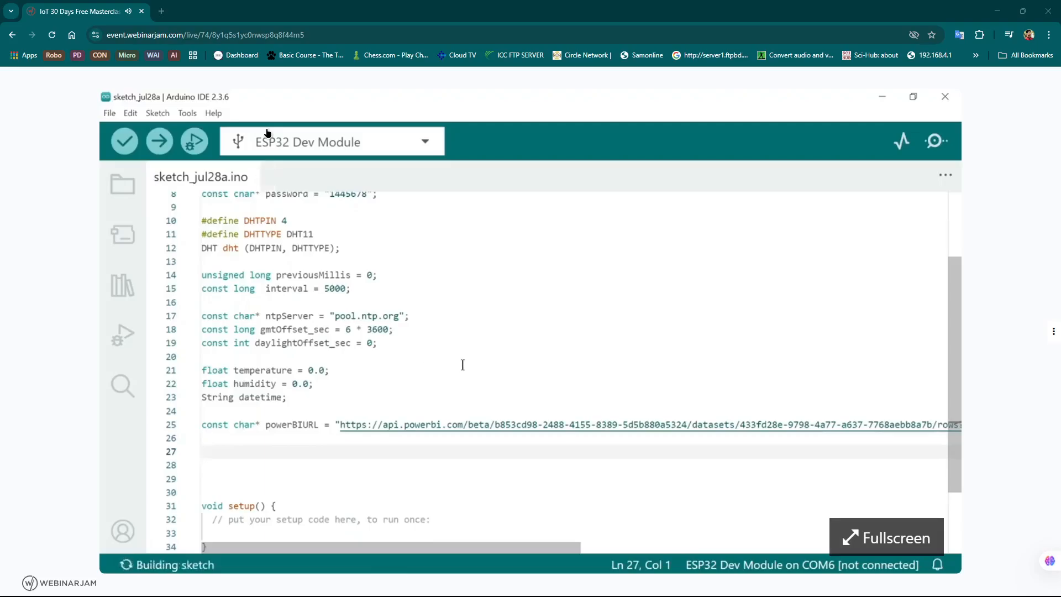
- Add Serial.begin(115200); under the comment in setup() and open a new line below it
scroll(463, 365, down, 3)
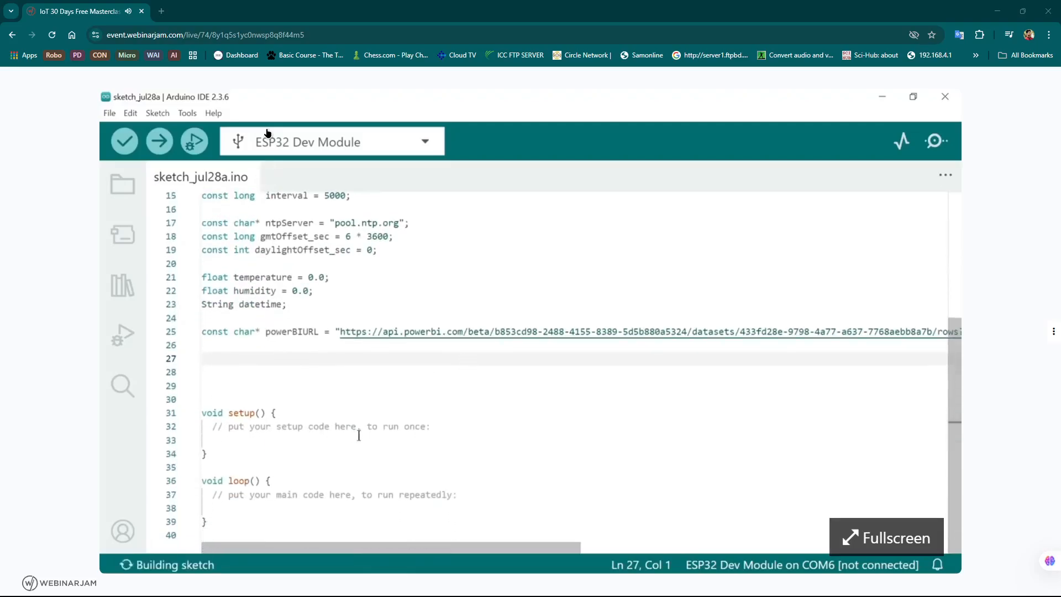
click(441, 426)
key(Return)
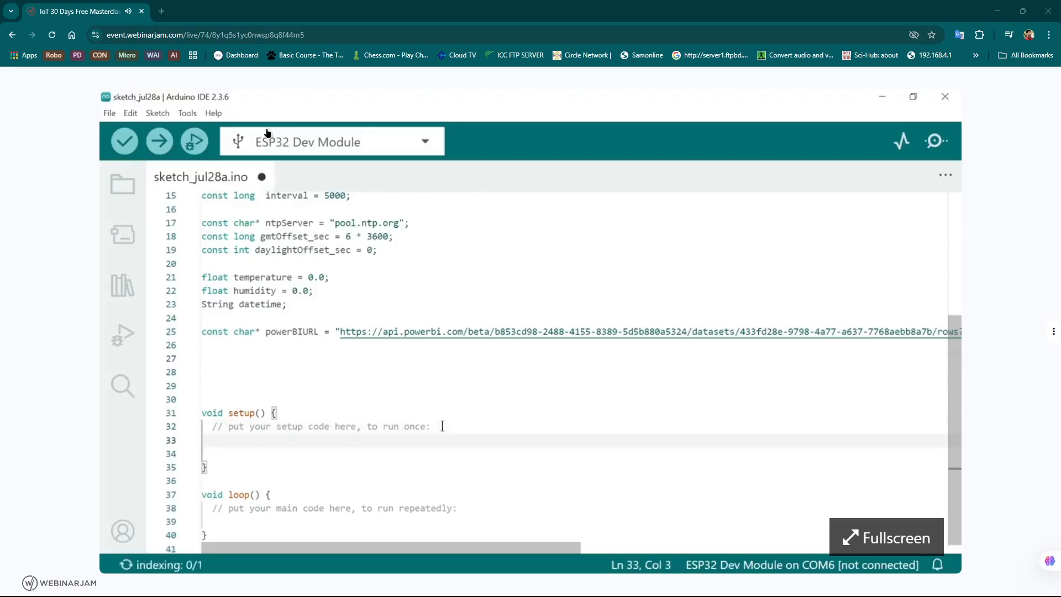
text(Se)
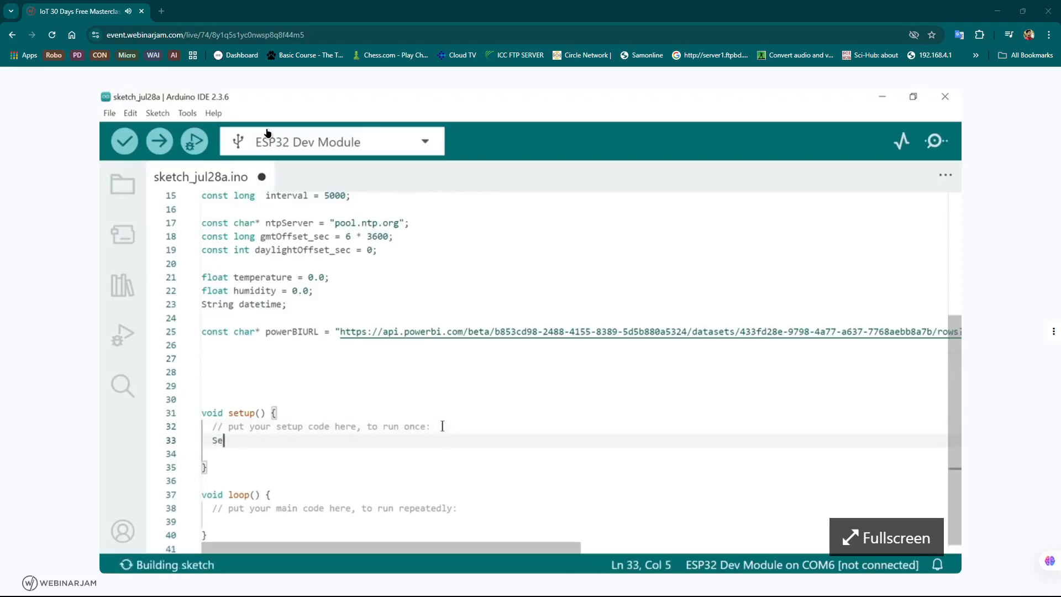
text(rial)
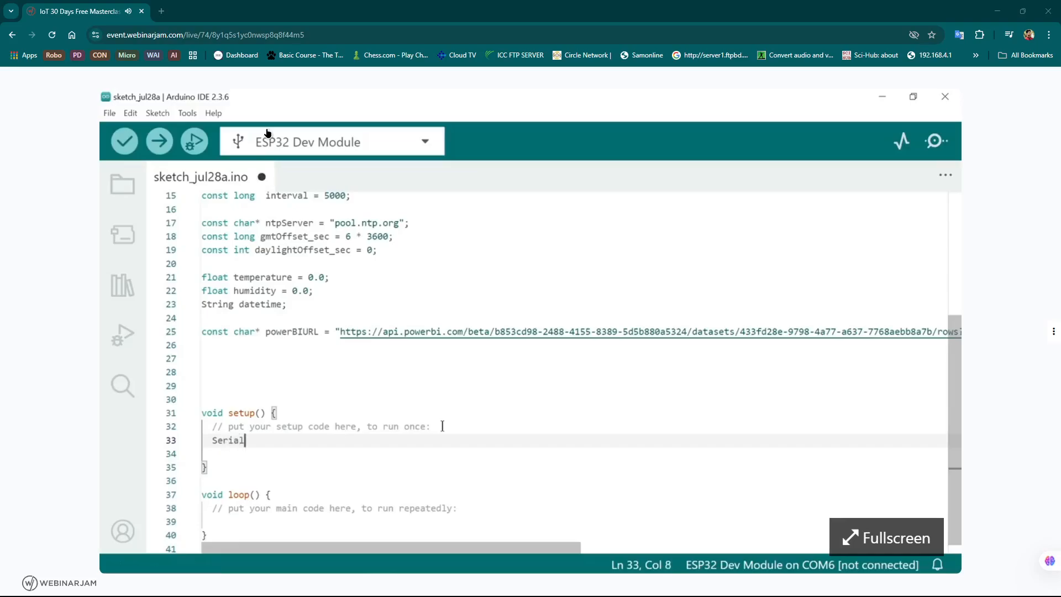
text(.beg)
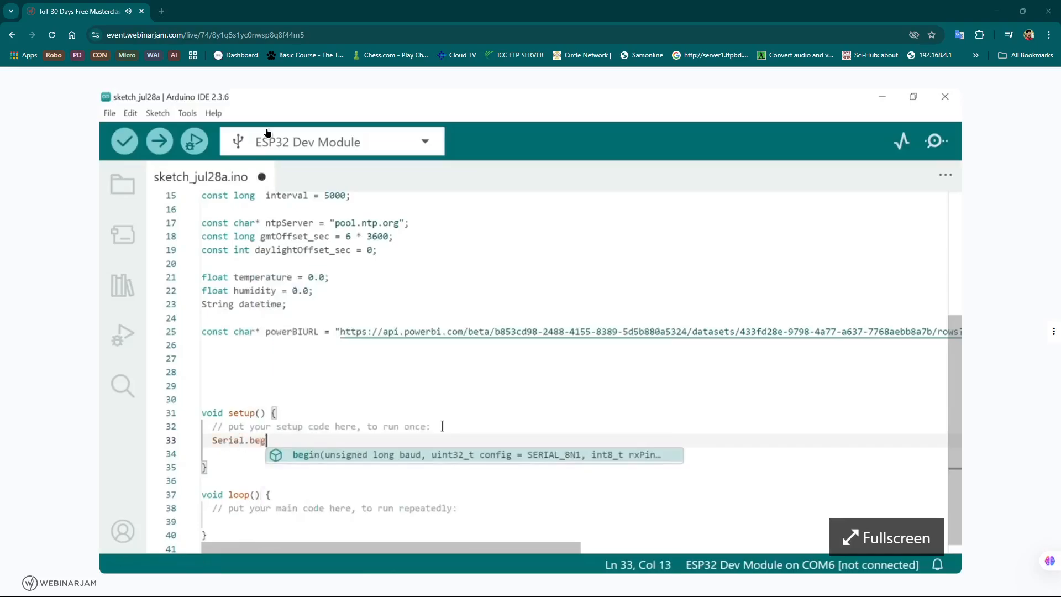
text(in()
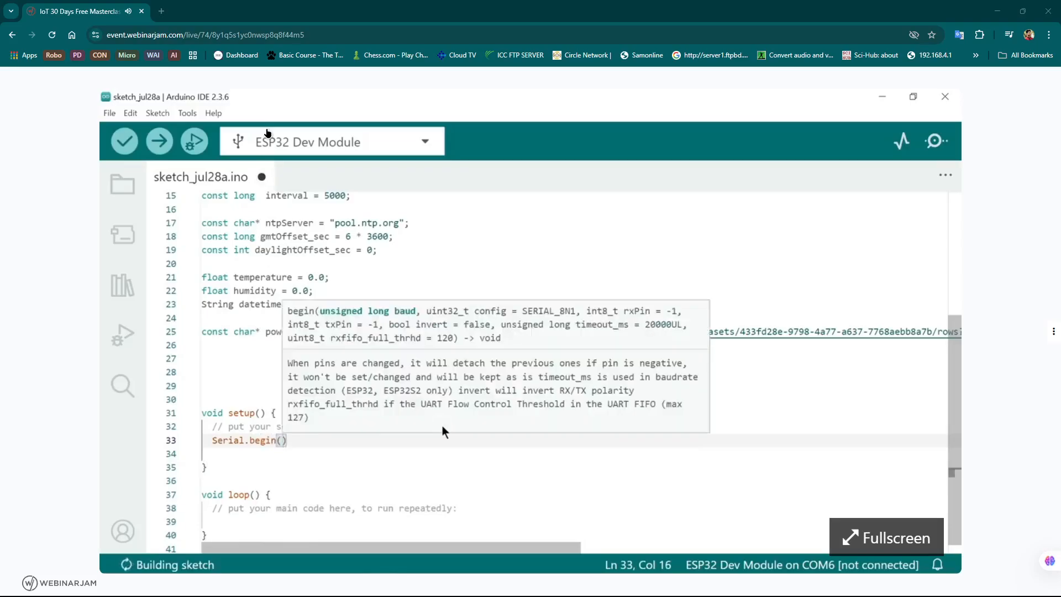
text(11520)
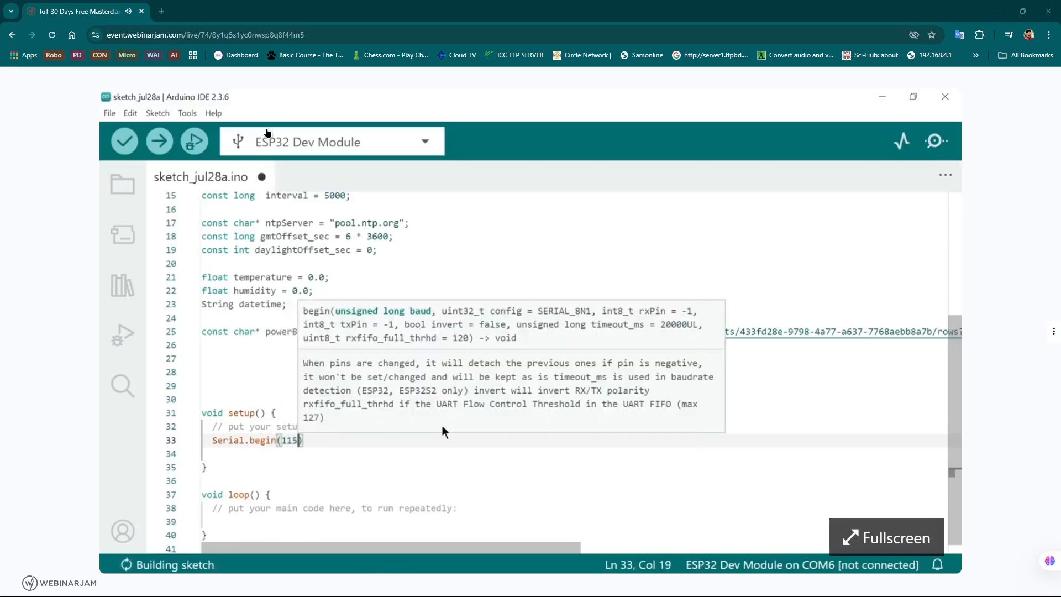
text(0);)
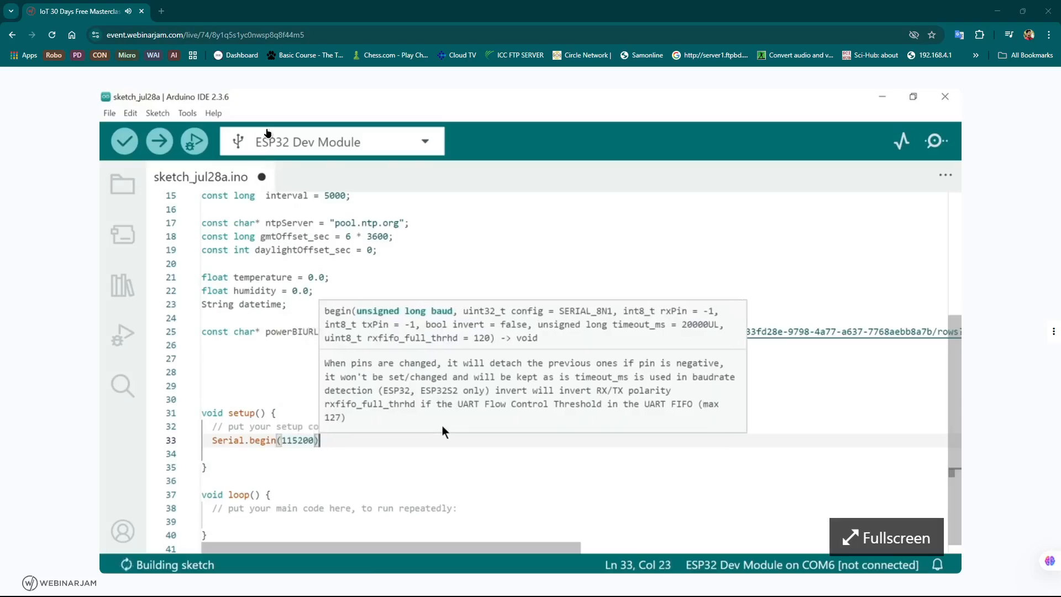
key(Return)
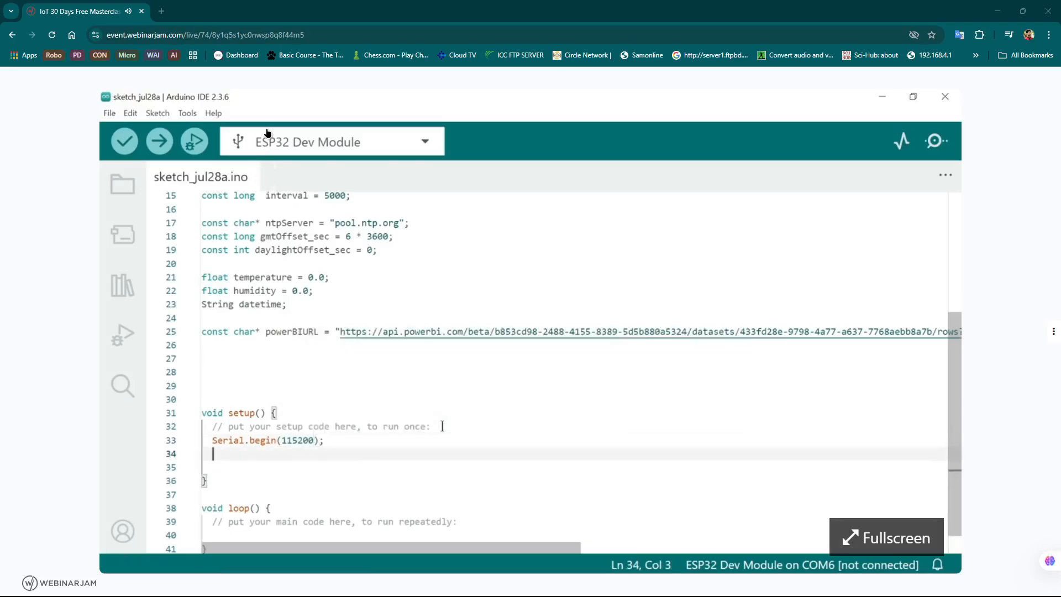
- Start the dht begin call below Serial.begin, correcting the mistyped comma after dht to a dot
text(dht,begi)
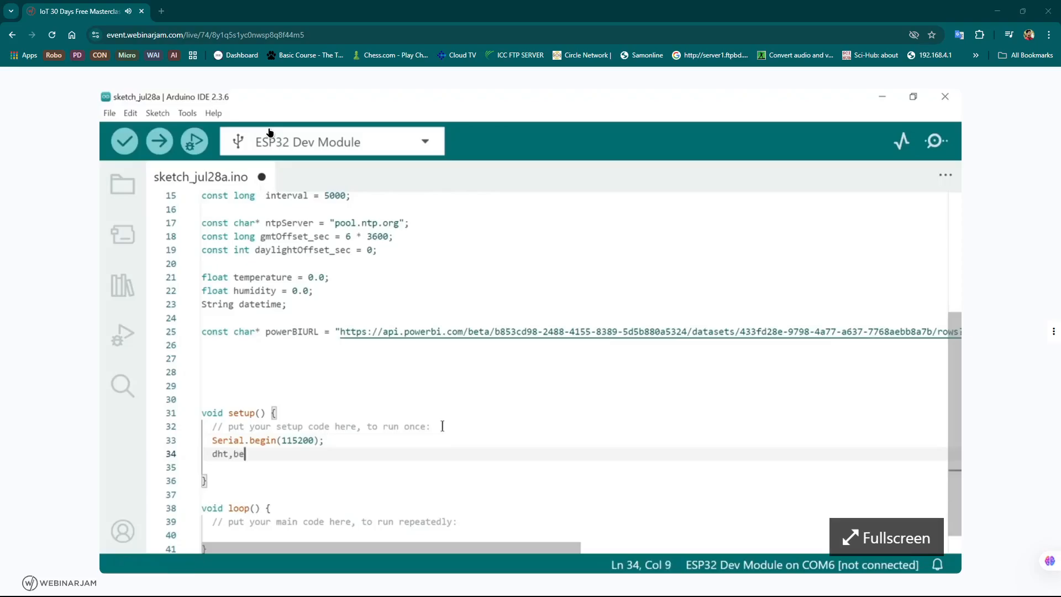
key(BackSpace)
key(BackSpace)
key(BackSpace)
key(BackSpace)
key(BackSpace)
text(.println(".)
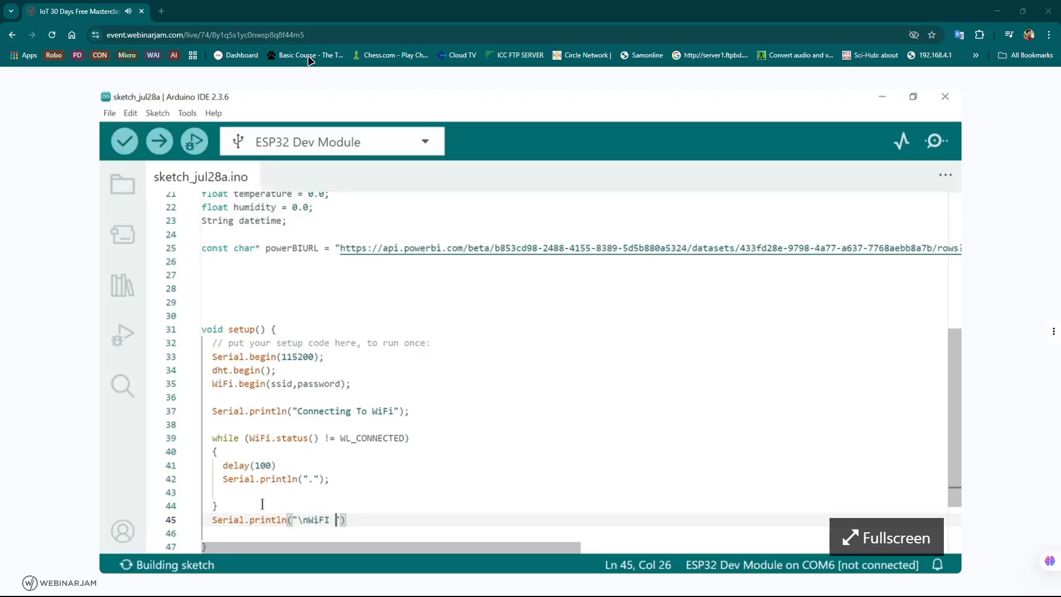
- Extend the println message below the while loop with the text "Connected. IP a" after "\nWiFI "
text(Connecte)
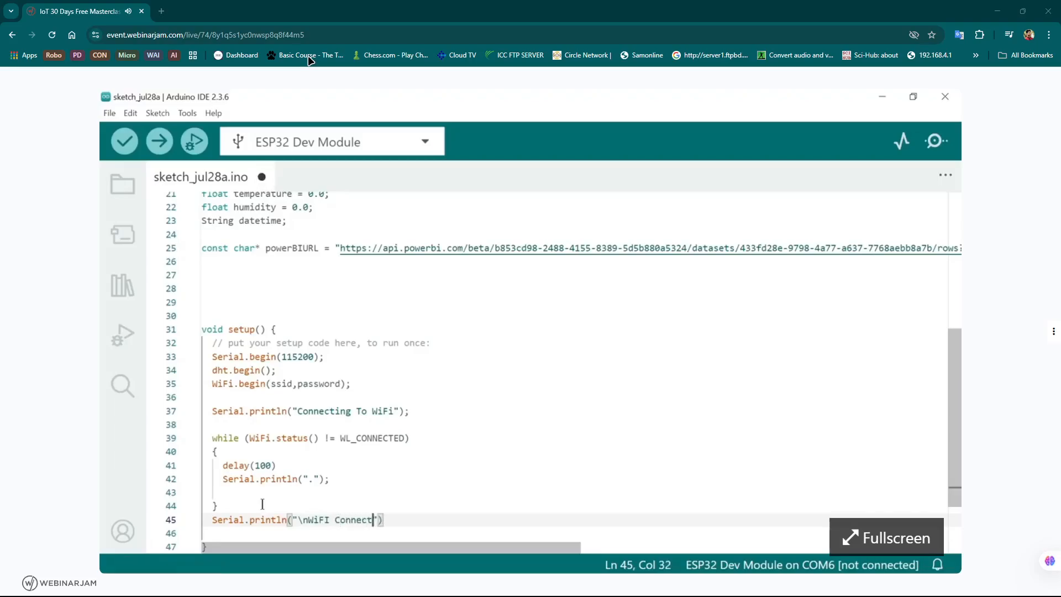
text(d)
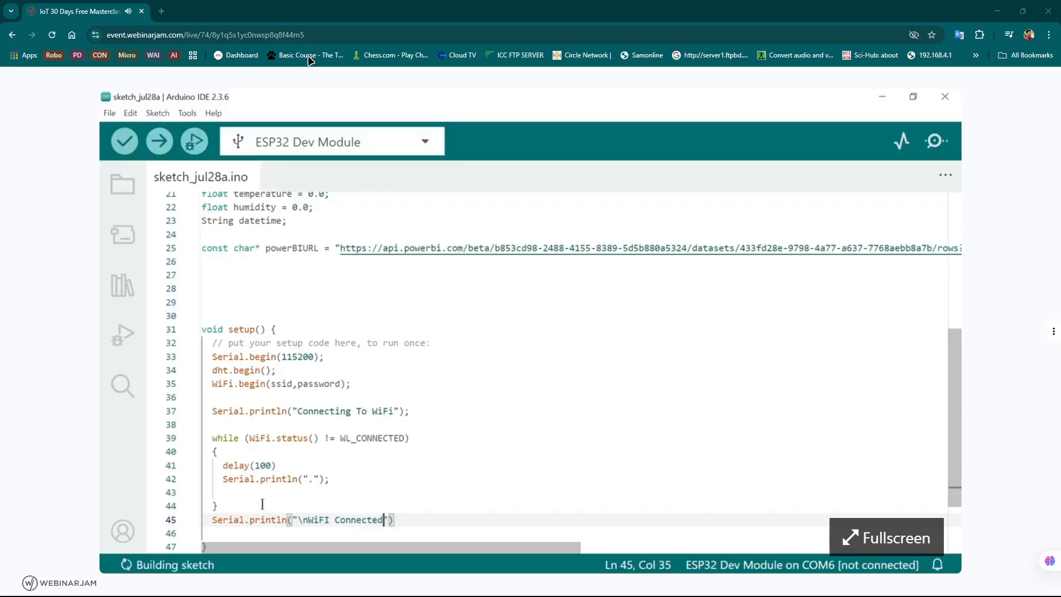
text(. )
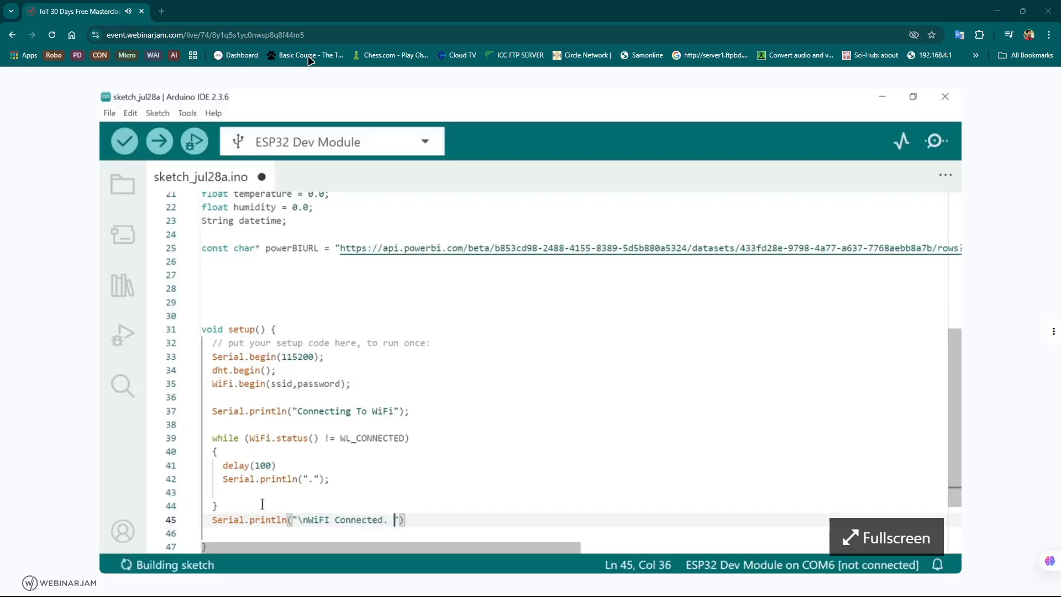
text(I)
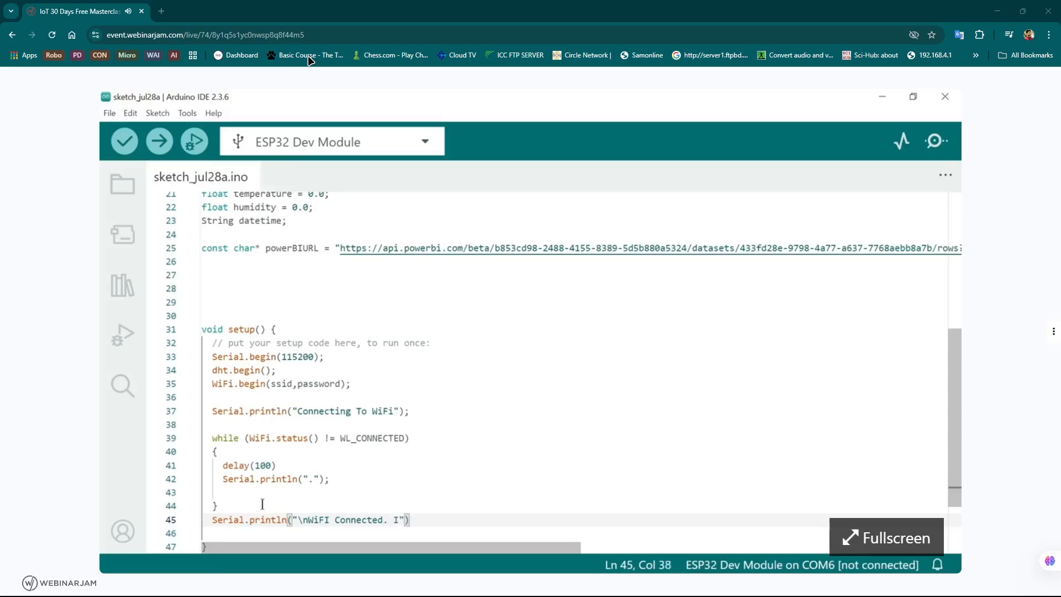
text(P a)
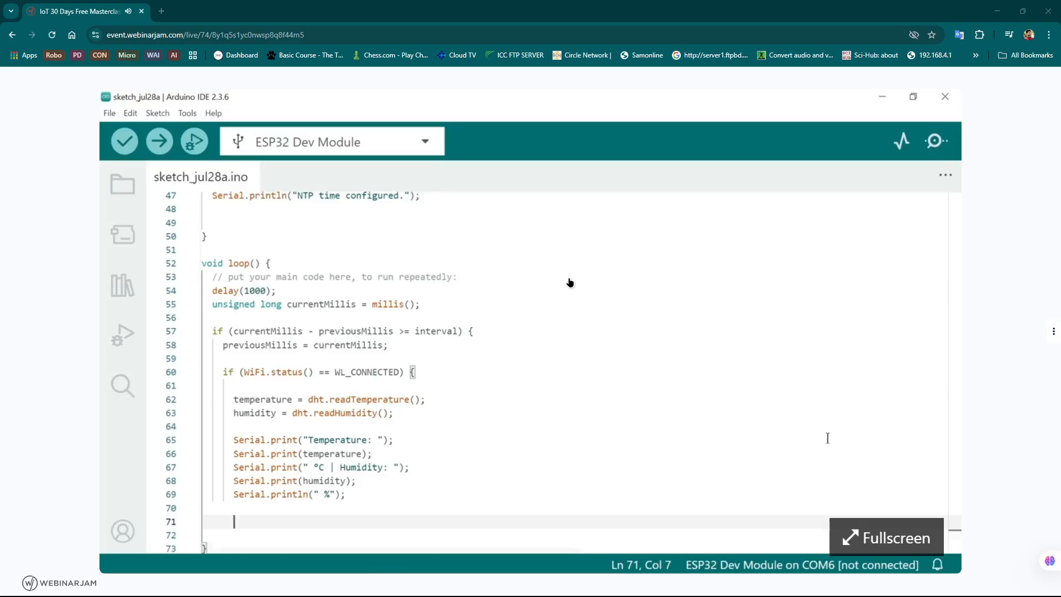
- Add the call getDateTime(); after a blank line below the humidity printout and start a new line
scroll(664, 478, down, 1)
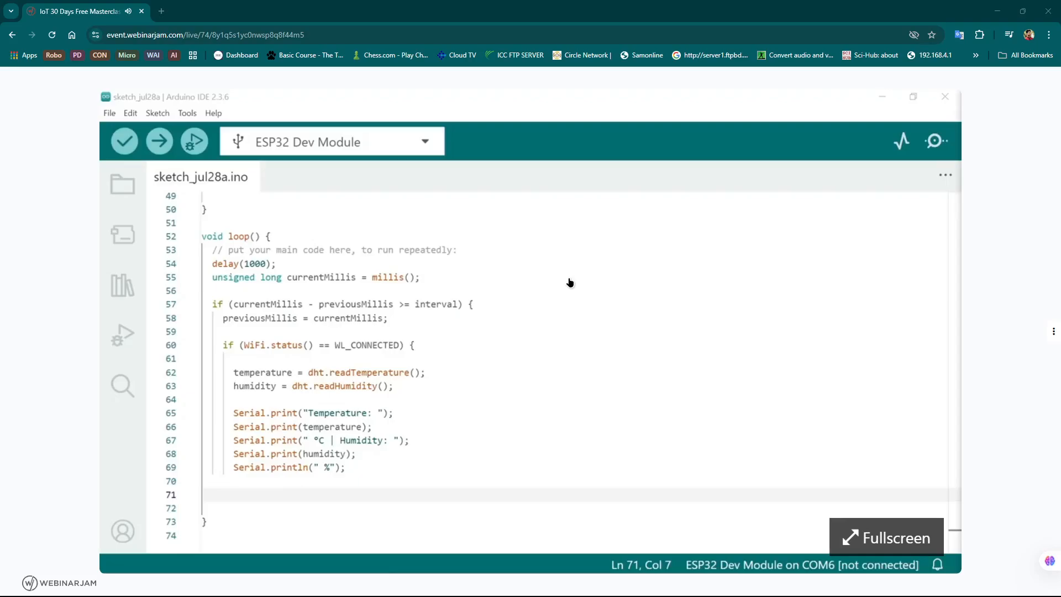
click(263, 486)
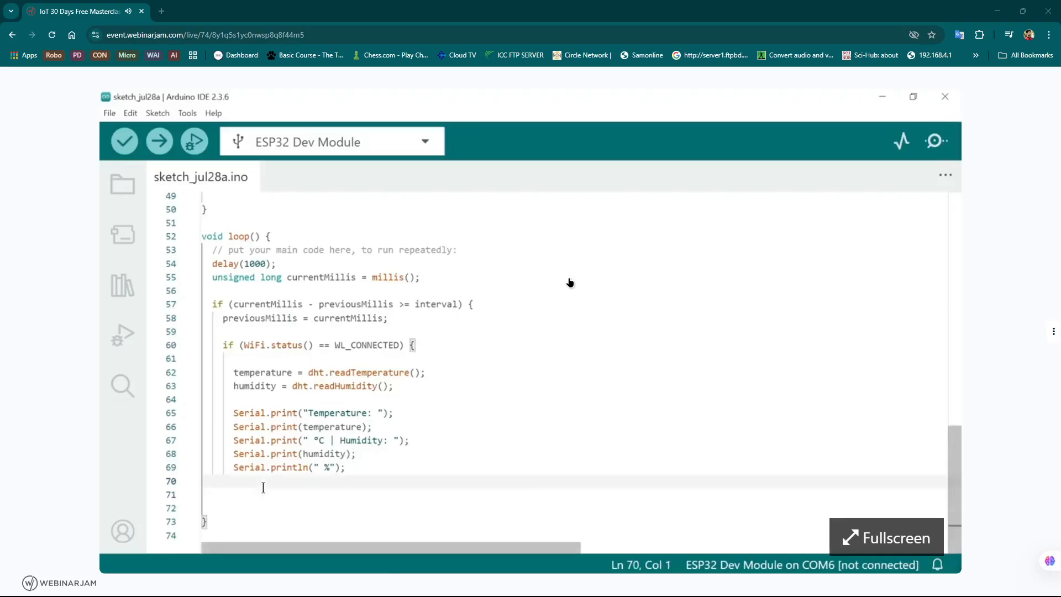
key(Return)
text(getDateTime();)
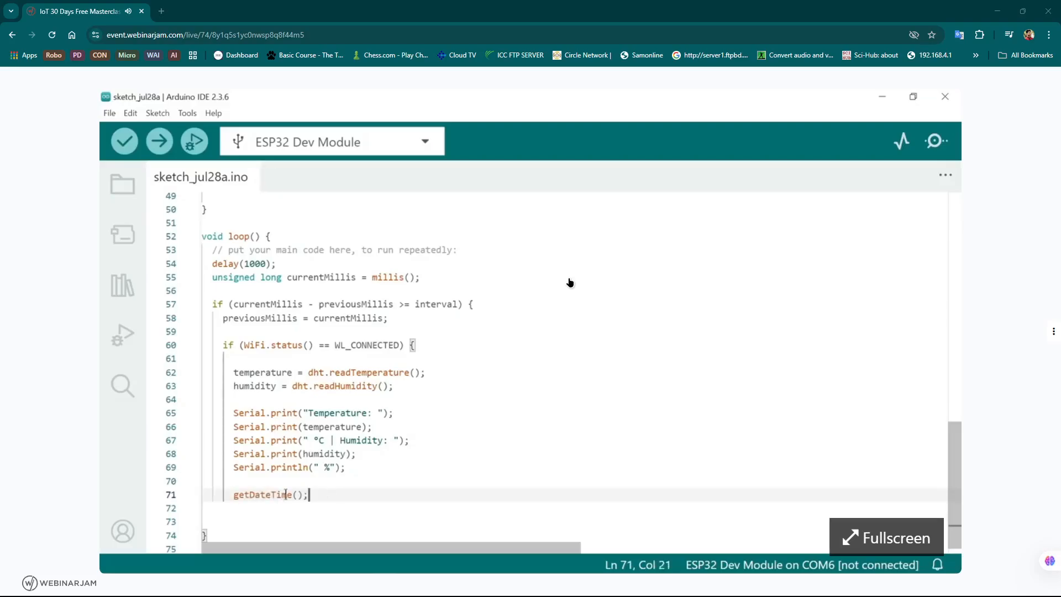
key(ctrl+r)
key(Return)
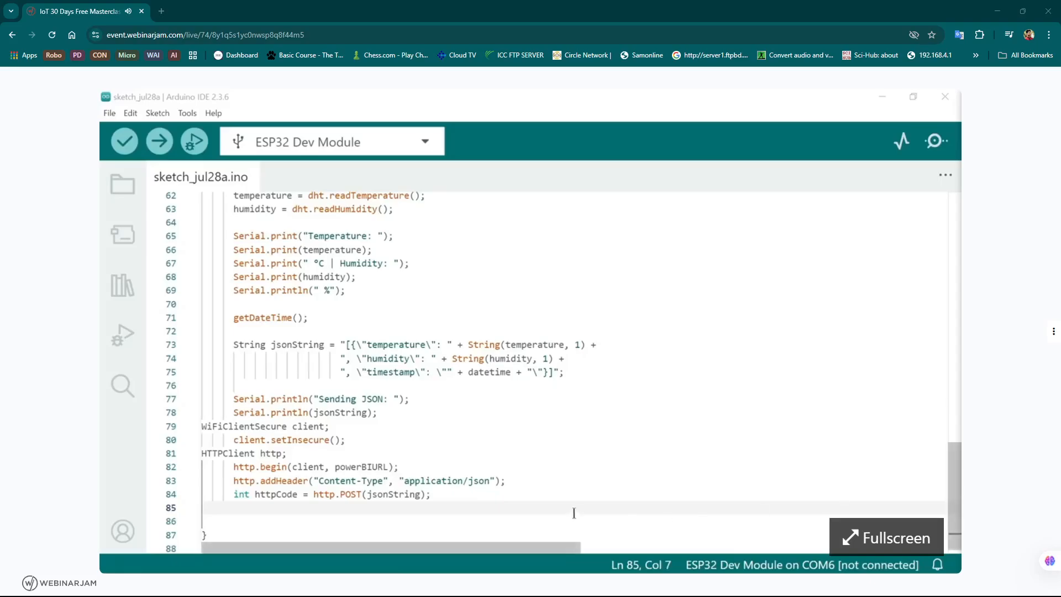
- Paste the if (httpCode > 0) / else block that prints the POST success response or failure code below the http.POST line
click(298, 515)
text(if (httpCode > 0) {         Serial.println("POST Success. Response:");         String response = http.getString();         Serial.println(response);       } else {         Serial.print("POST Failed. HTTP Code: ");         Serial.println(httpCode);       })
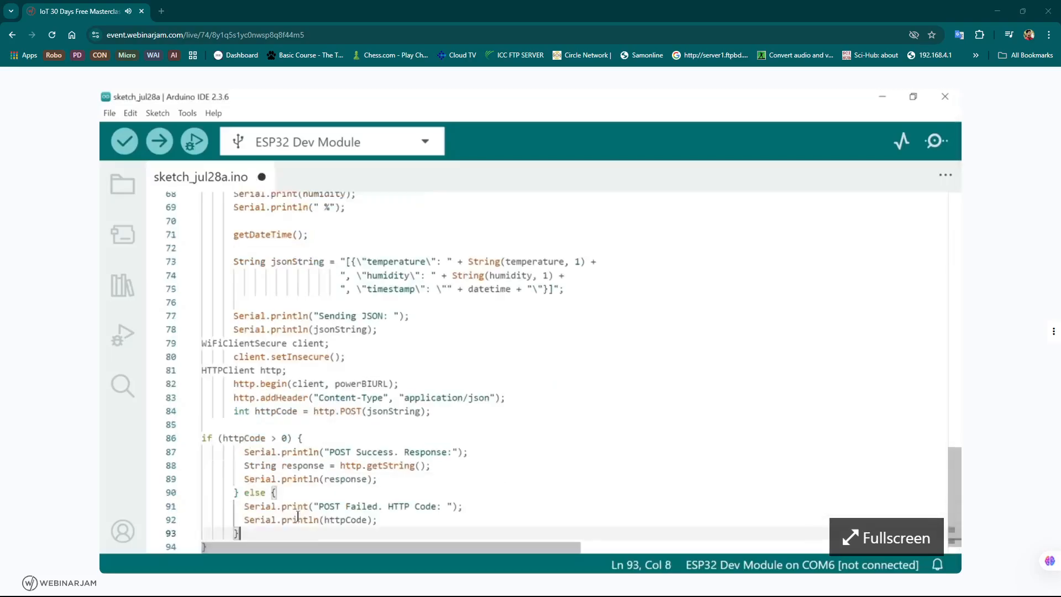
scroll(246, 416, down, 3)
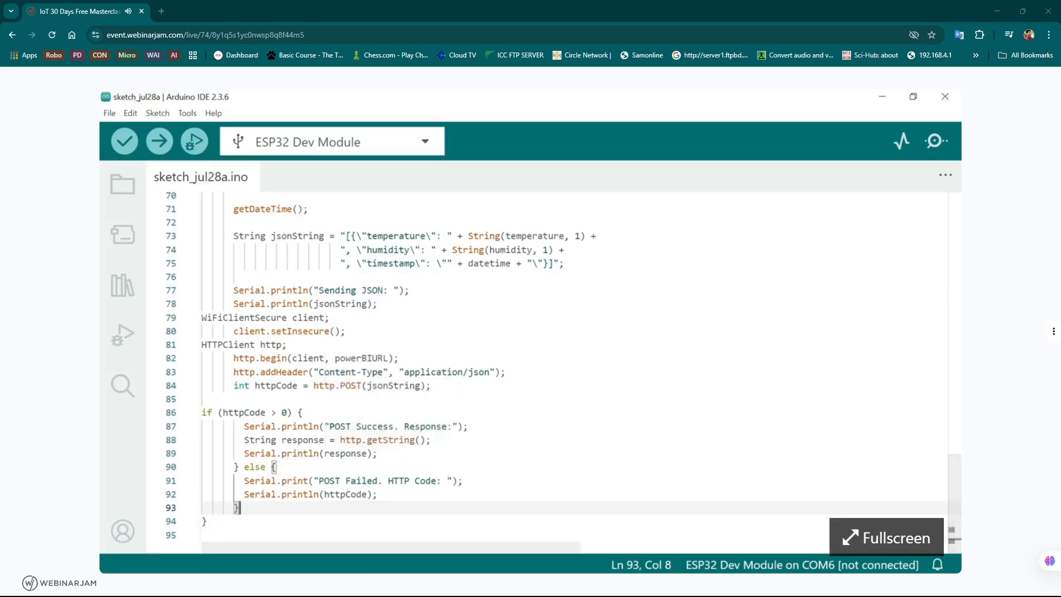
- Paste http.end(); and the else branch printing "WiFi not connected." with its closing braces after the httpCode block
key(alt+Tab)
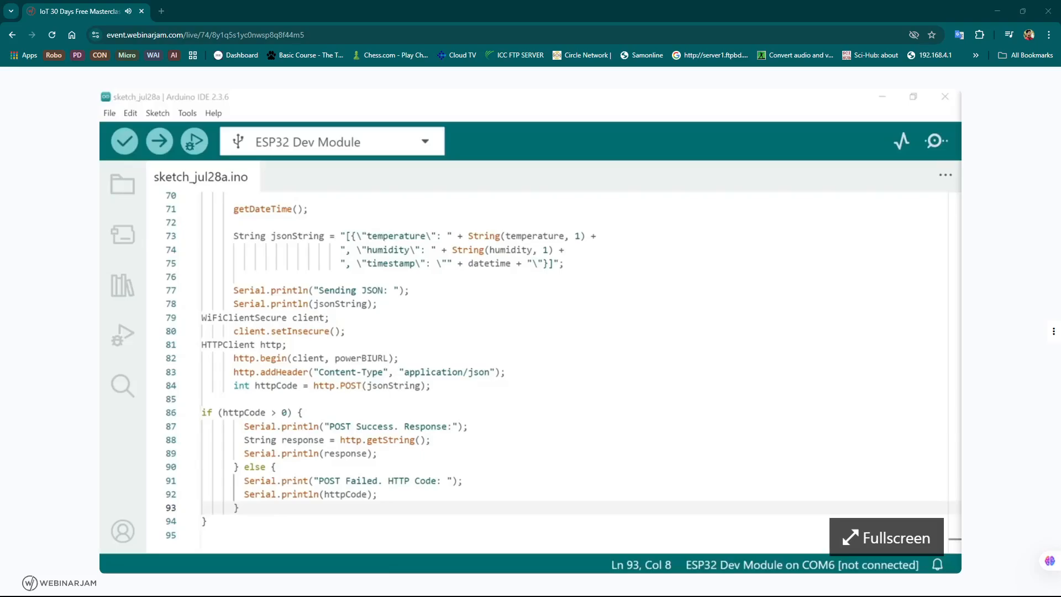
click(259, 506)
key(Return)
text(http.end(); } else { Serial.println("WiFi not connected."); } })
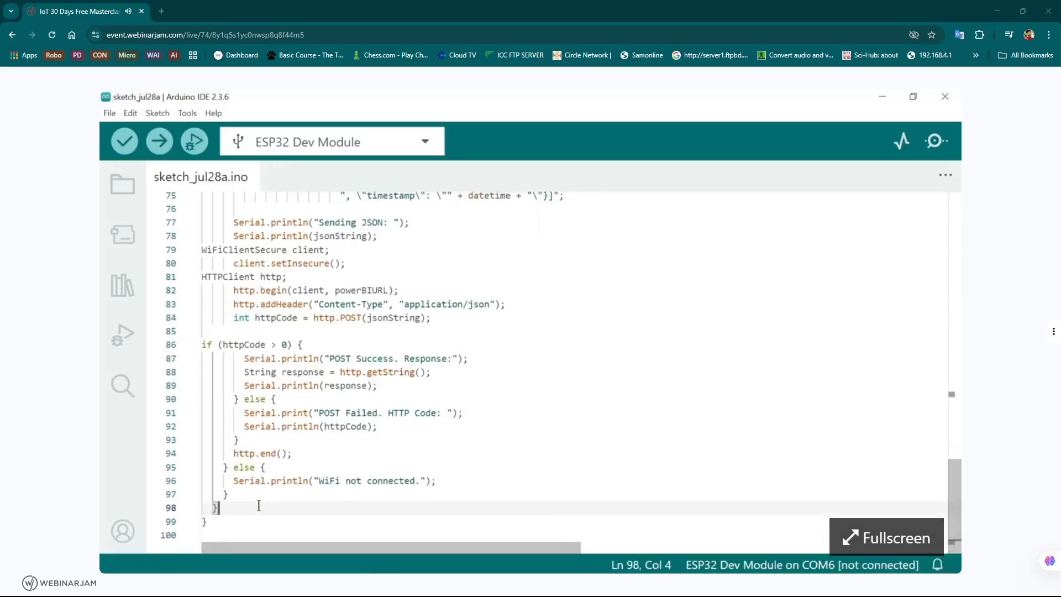
key(ctrl+r)
- Add a new line below the closing brace of loop() and review the sensor-reading and JSON code above it
click(241, 520)
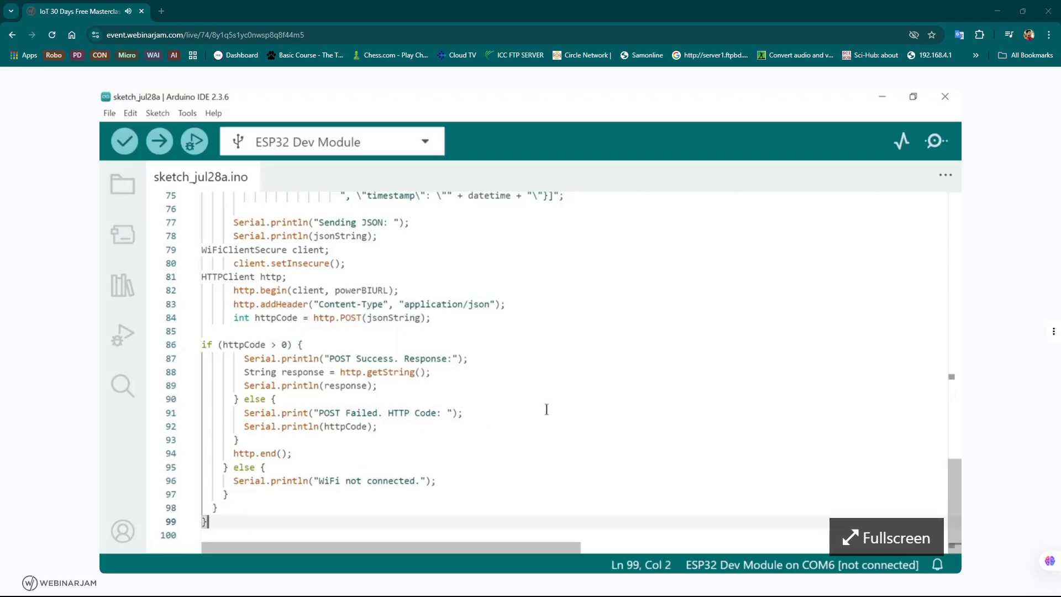
key(Return)
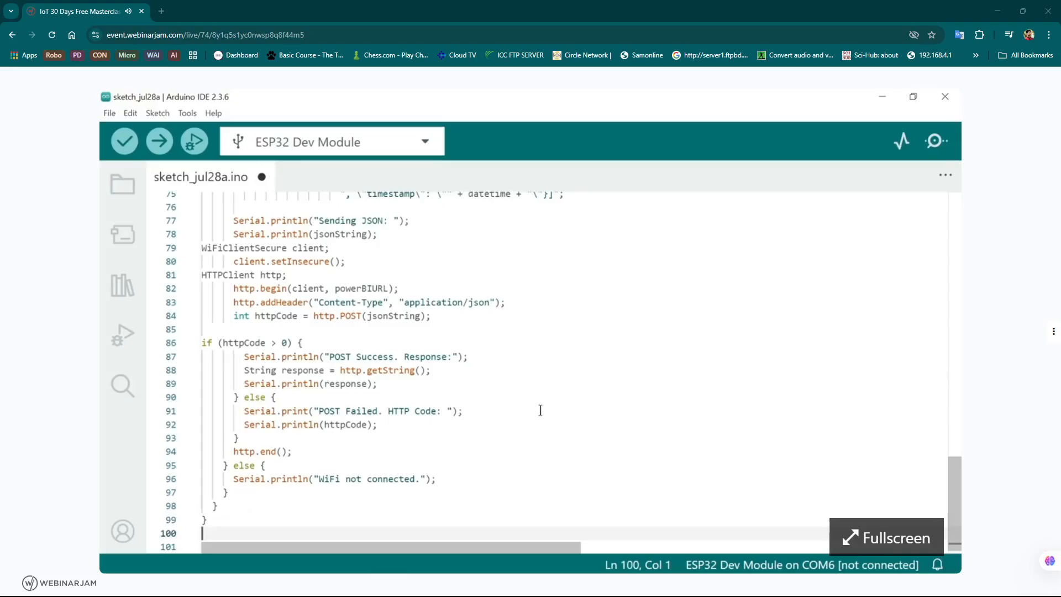
key(ctrl+r)
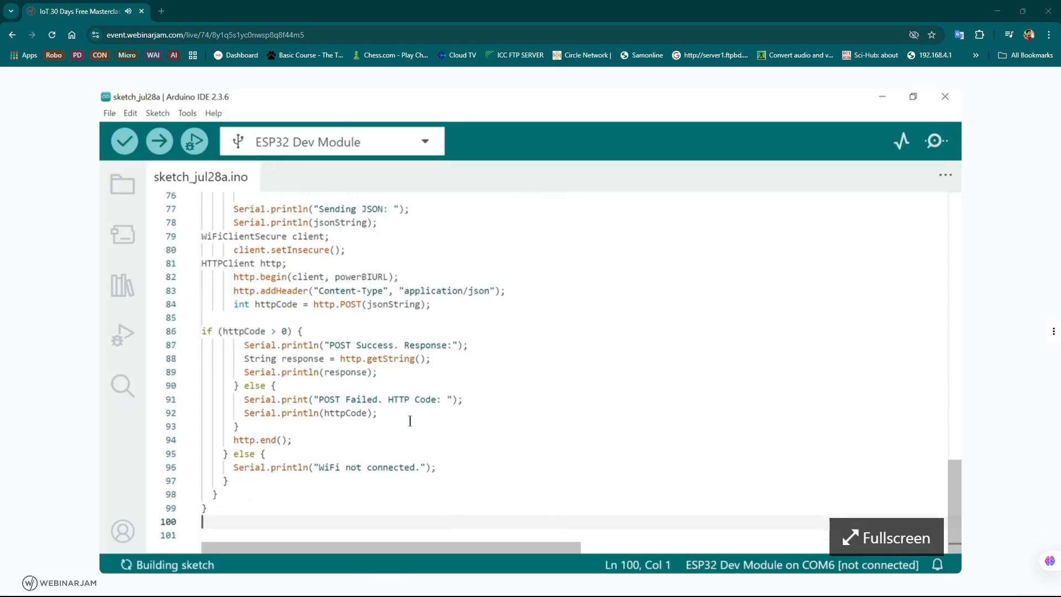
scroll(474, 349, up, 10)
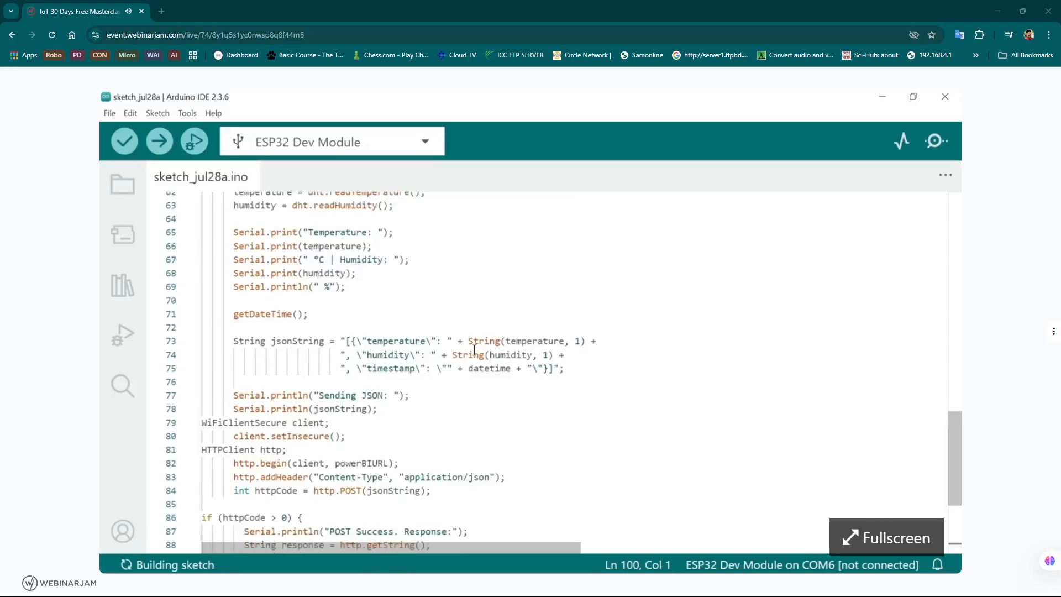
scroll(474, 350, up, 3)
scroll(474, 349, down, 5)
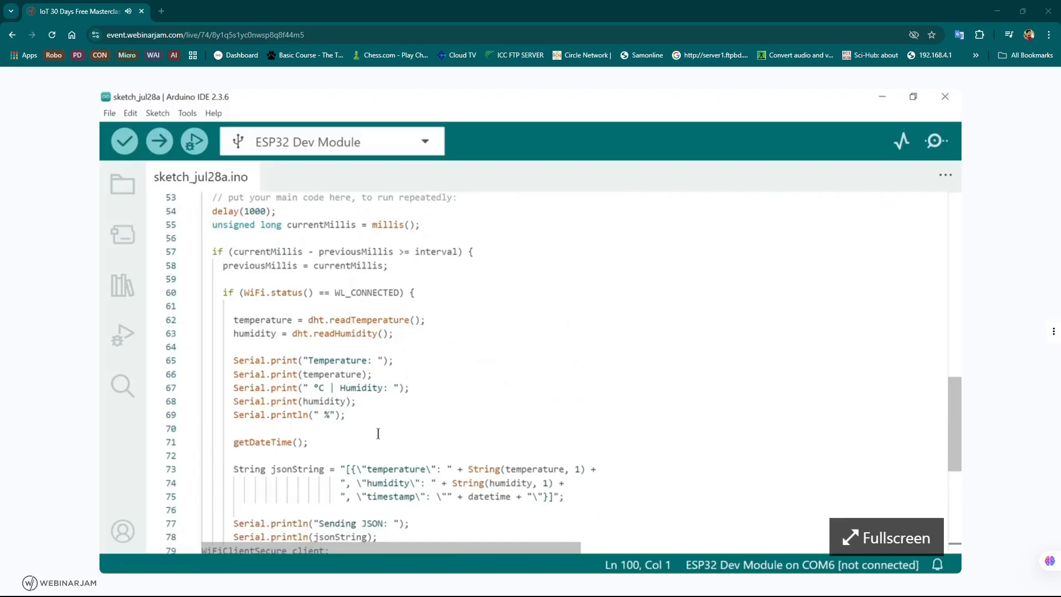
scroll(377, 433, down, 5)
- Add the function header void getDateTime() after a blank line below the closing brace of loop()
click(250, 507)
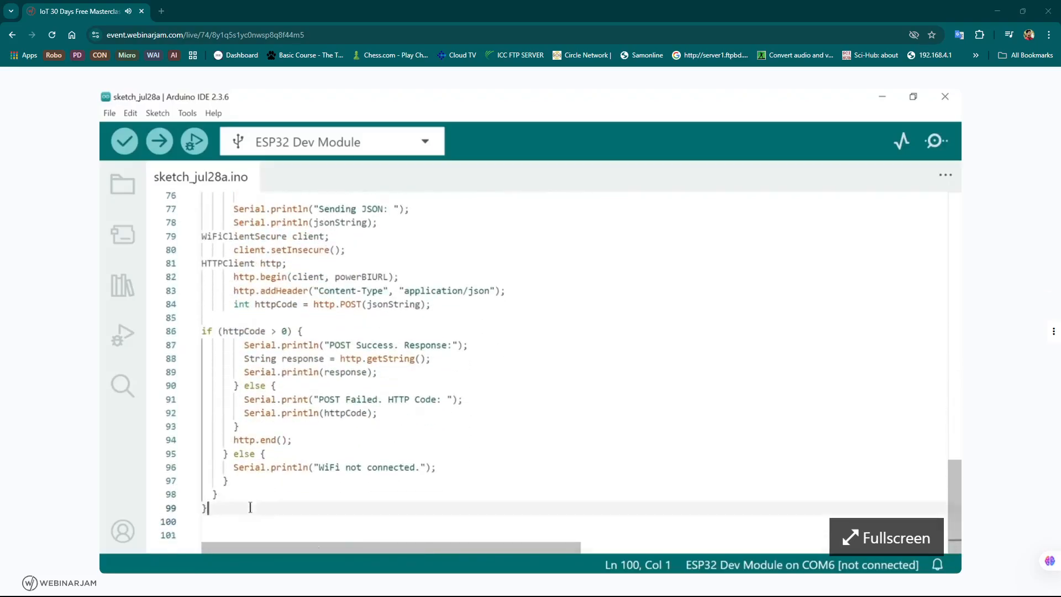
key(Return)
key(Return)
text(void get)
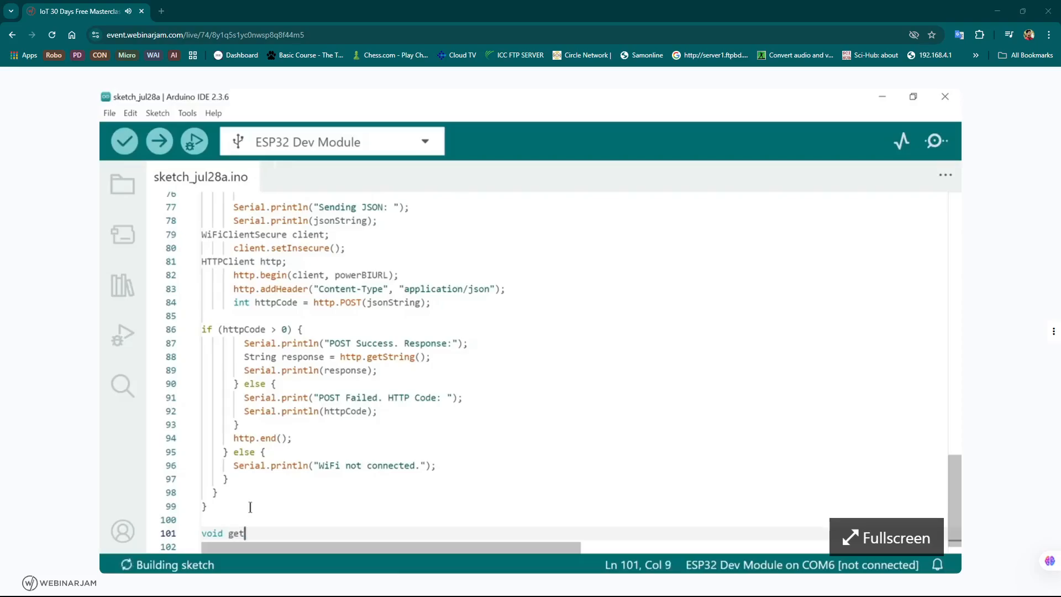
text(Dat)
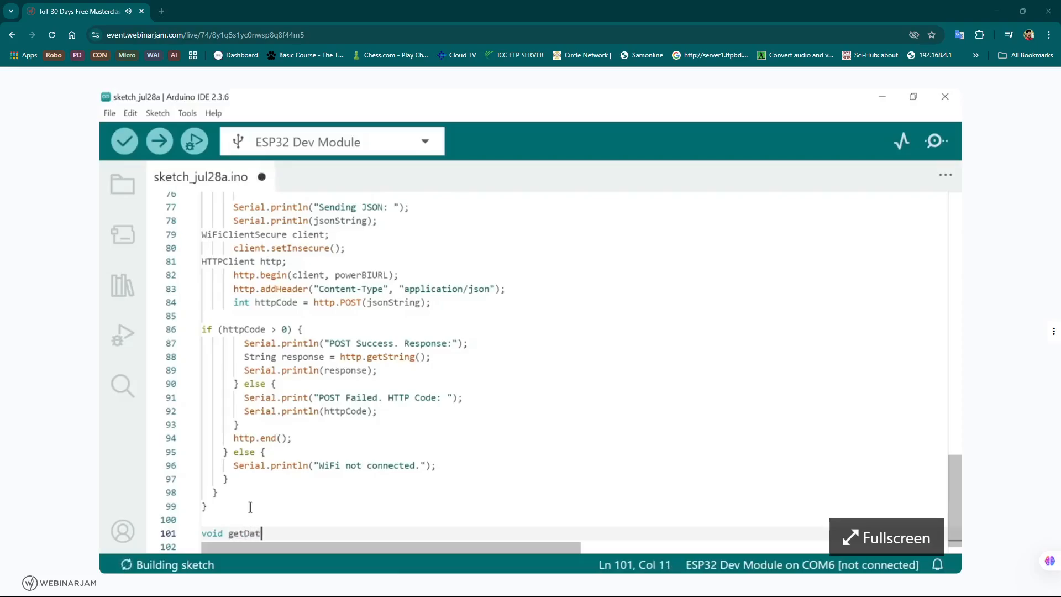
text(eTime)
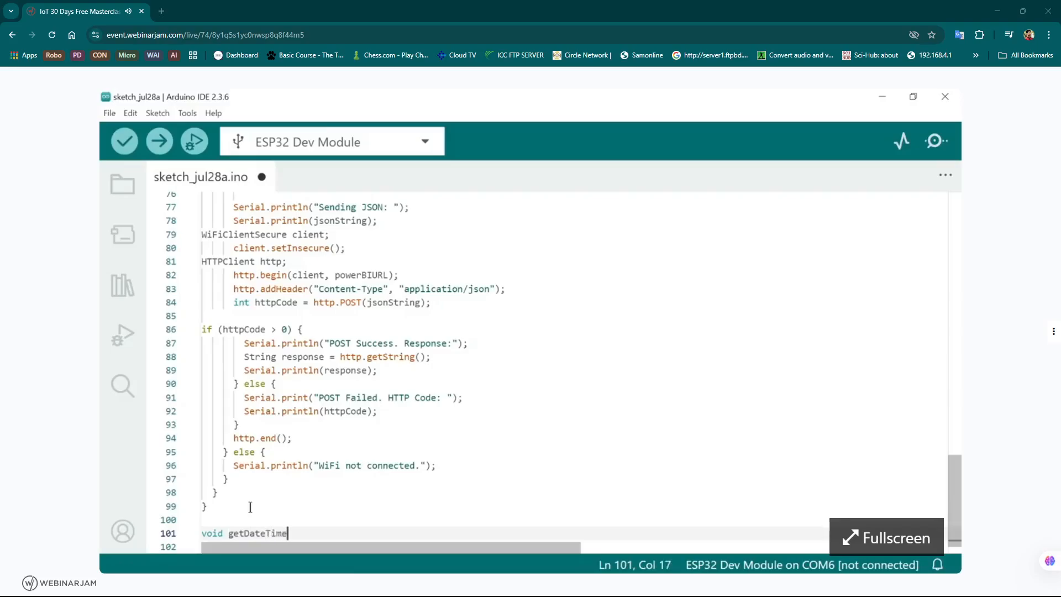
text(()
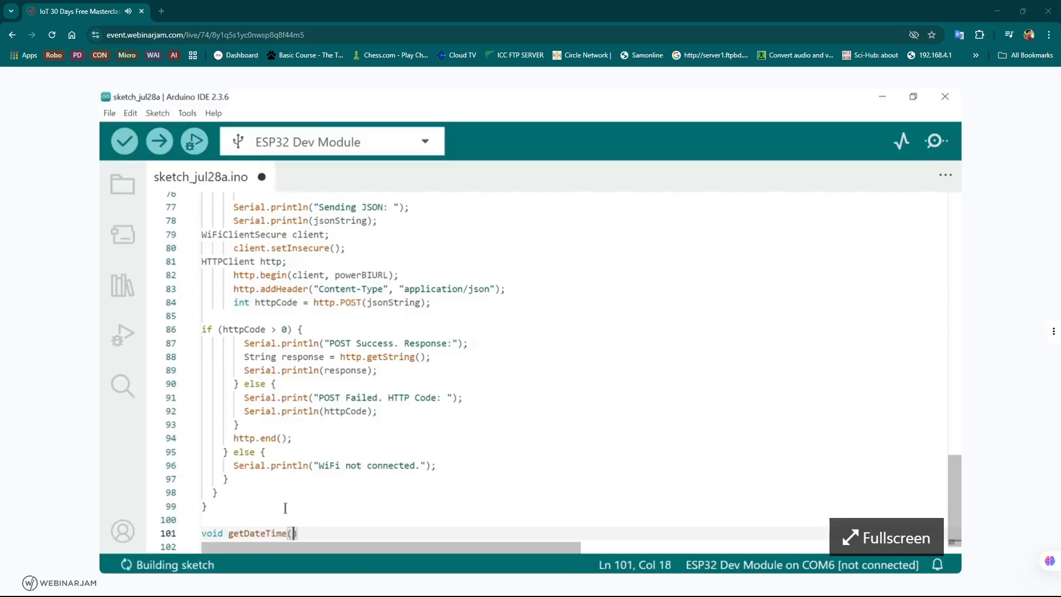
text()[)
- Give getDateTime() an empty body in curly braces and remove the stray square bracket below it
key(Return)
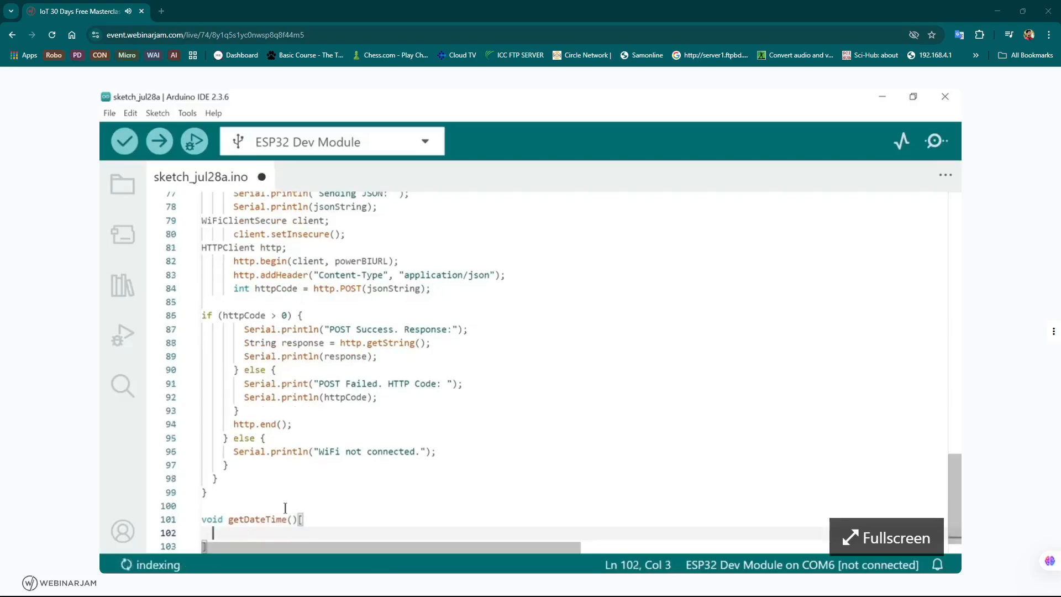
key(BackSpace)
key(BackSpace)
key(BackSpace)
text({)
key(Return)
scroll(264, 508, down, 1)
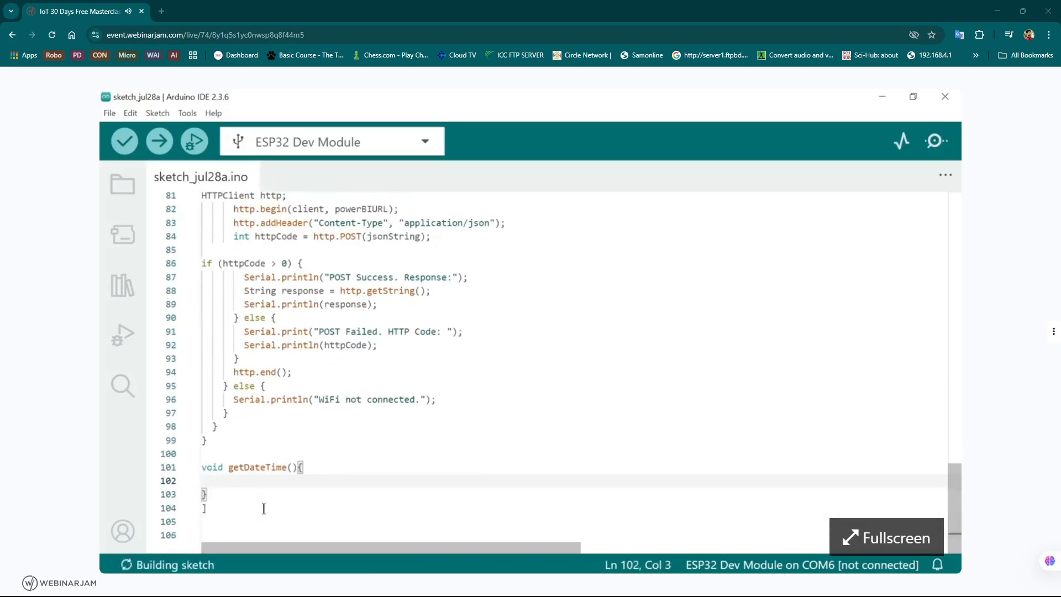
click(227, 509)
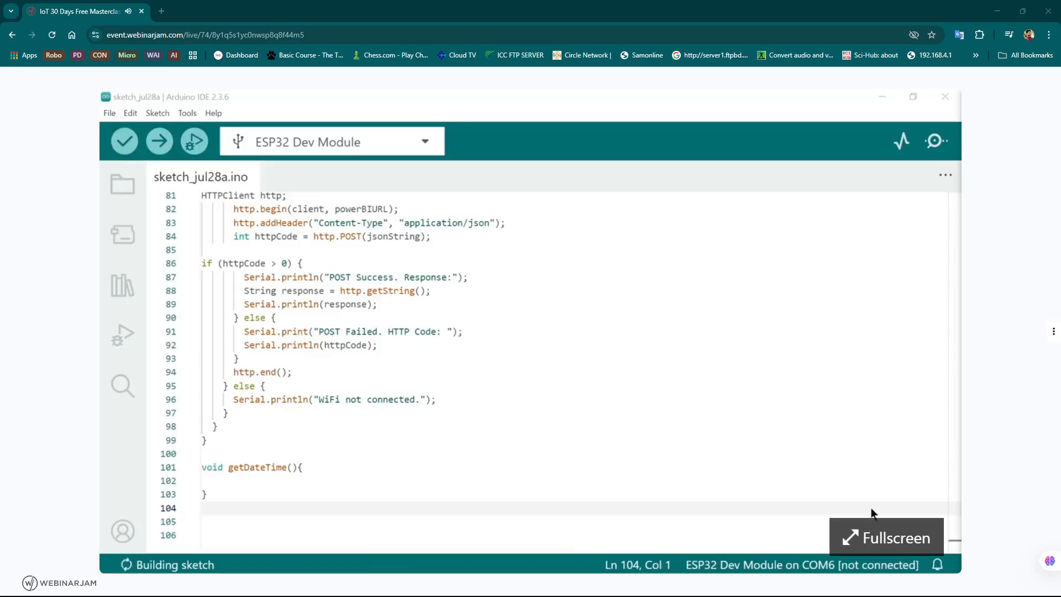
- Paste the code into getDateTime() that reads the local time, formats it as "%Y-%m-%d %H:%M:%S", stores it in datetime and prints it
click(317, 472)
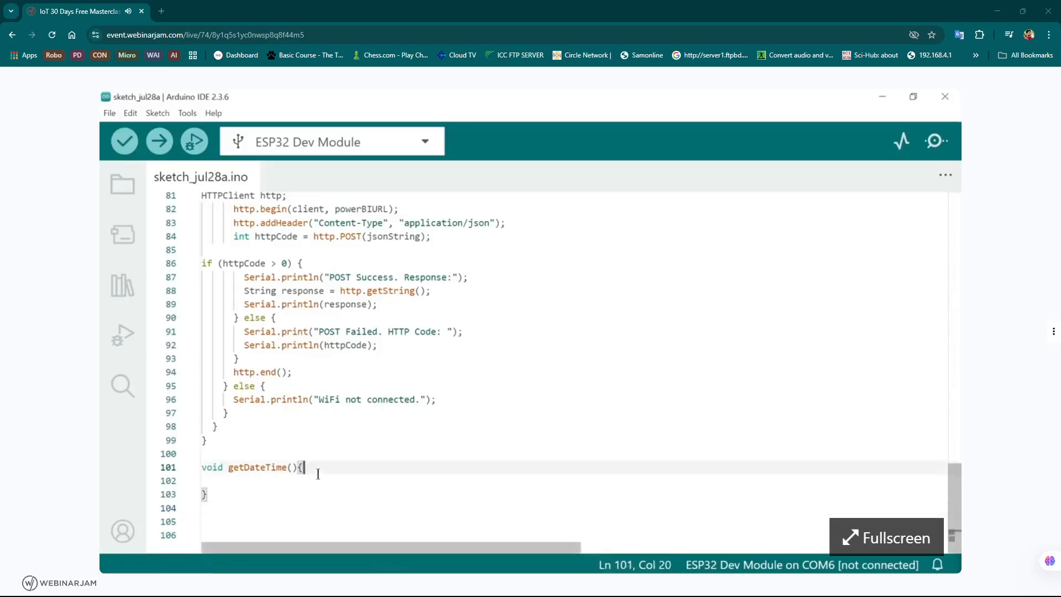
key(Return)
key(Return)
key(ctrl+v)
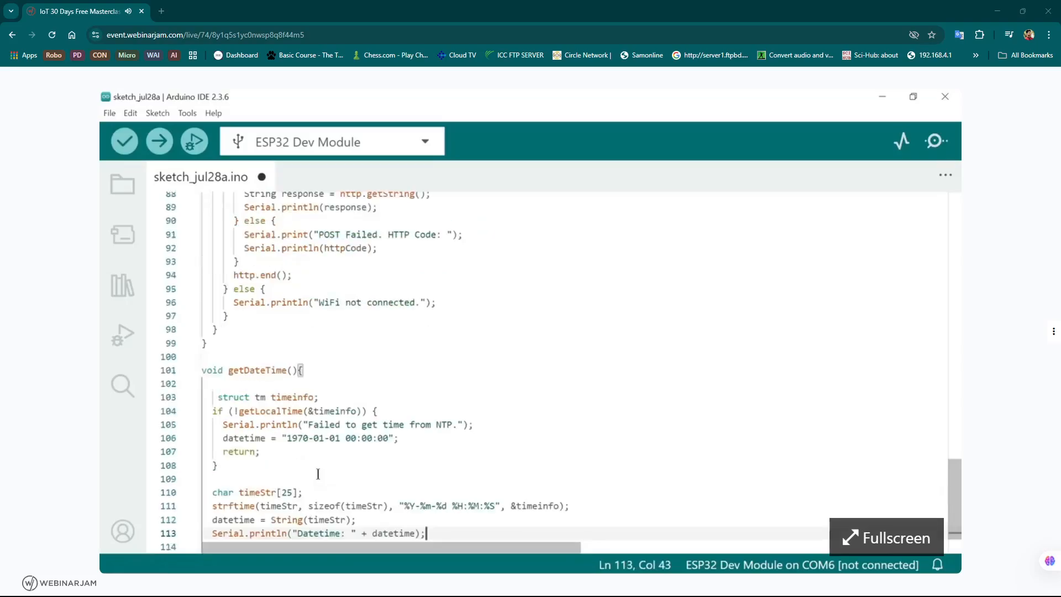
key(ctrl+r)
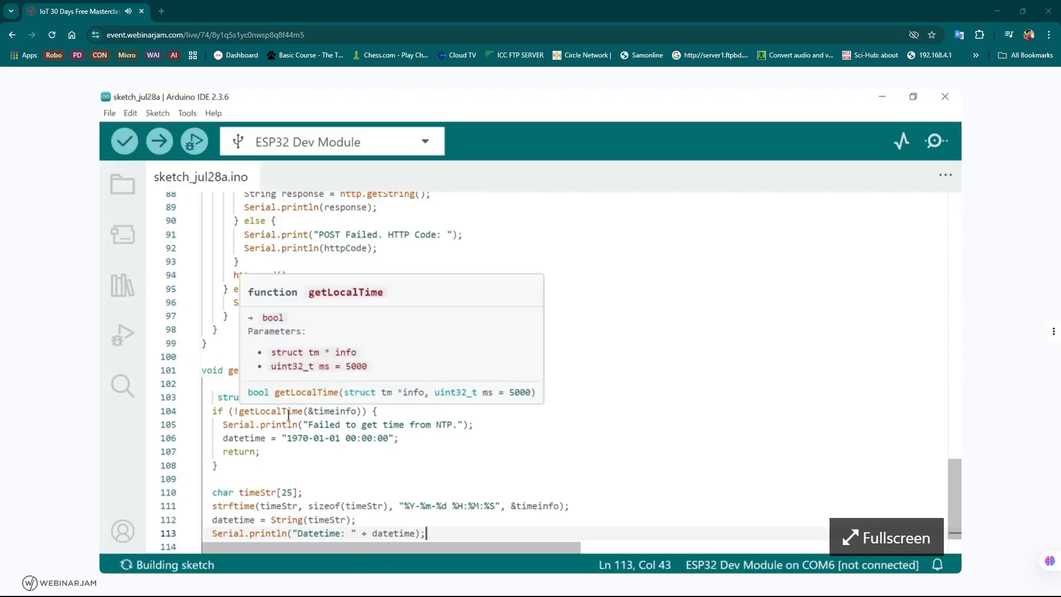
- Review the whole sketch, from the getDateTime() function to the declarations and setup()
scroll(423, 429, down, 1)
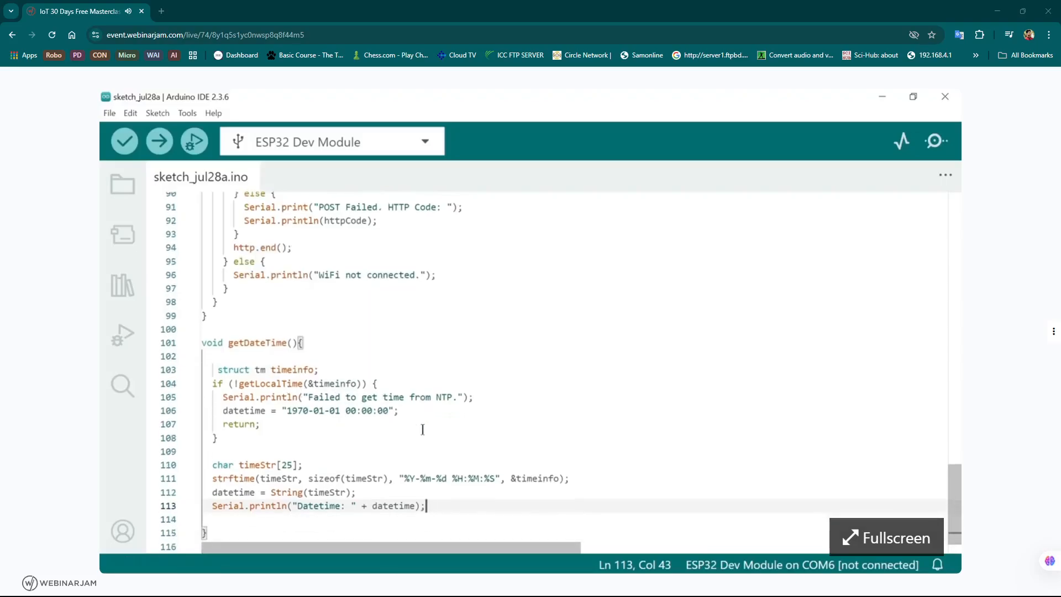
scroll(423, 429, up, 20)
scroll(423, 429, up, 8)
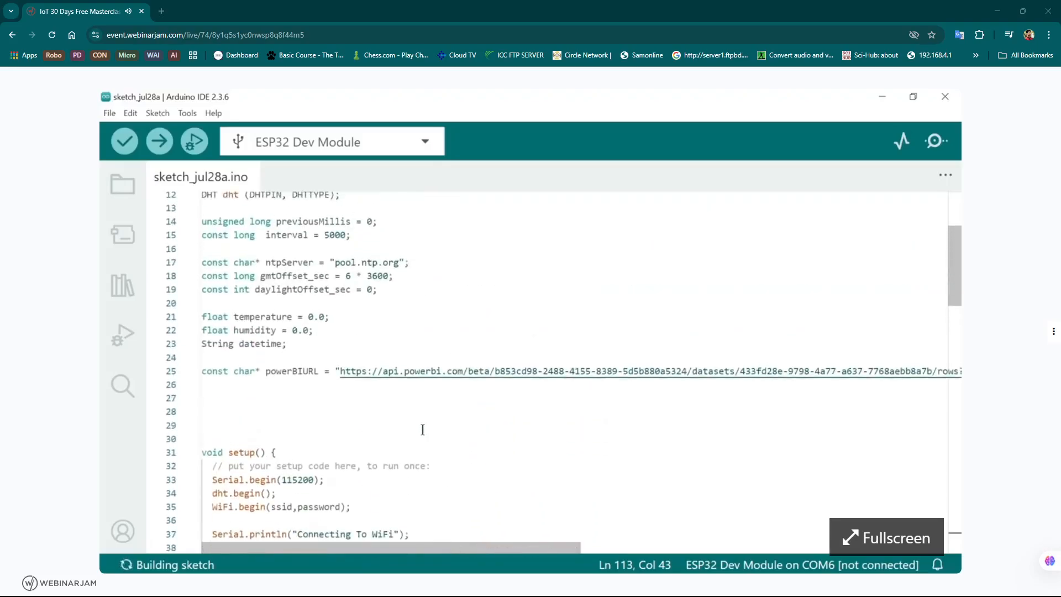
scroll(423, 429, up, 1)
scroll(368, 297, down, 5)
scroll(368, 297, down, 20)
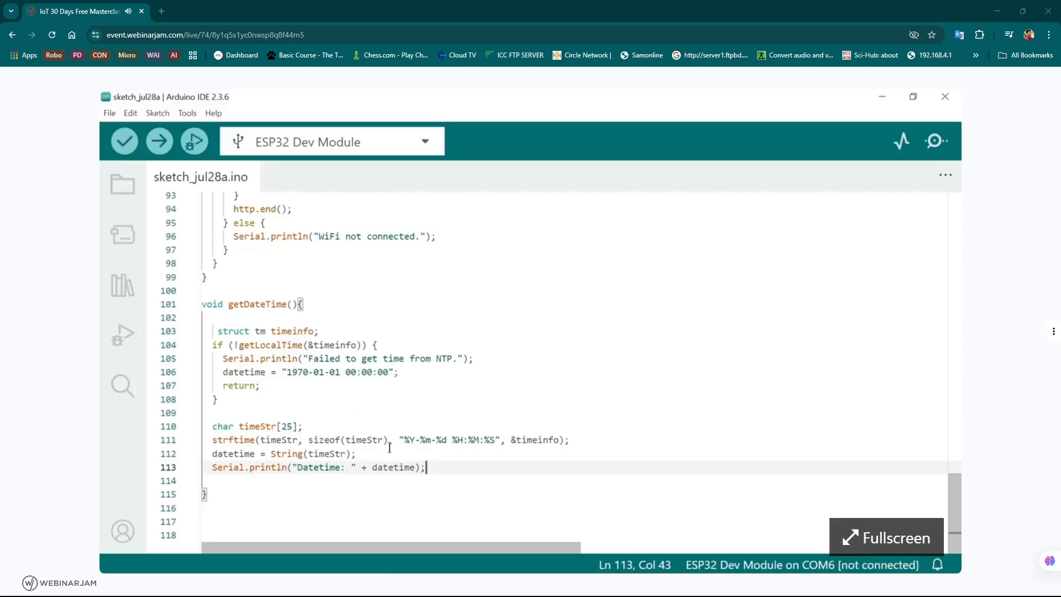
scroll(424, 470, up, 20)
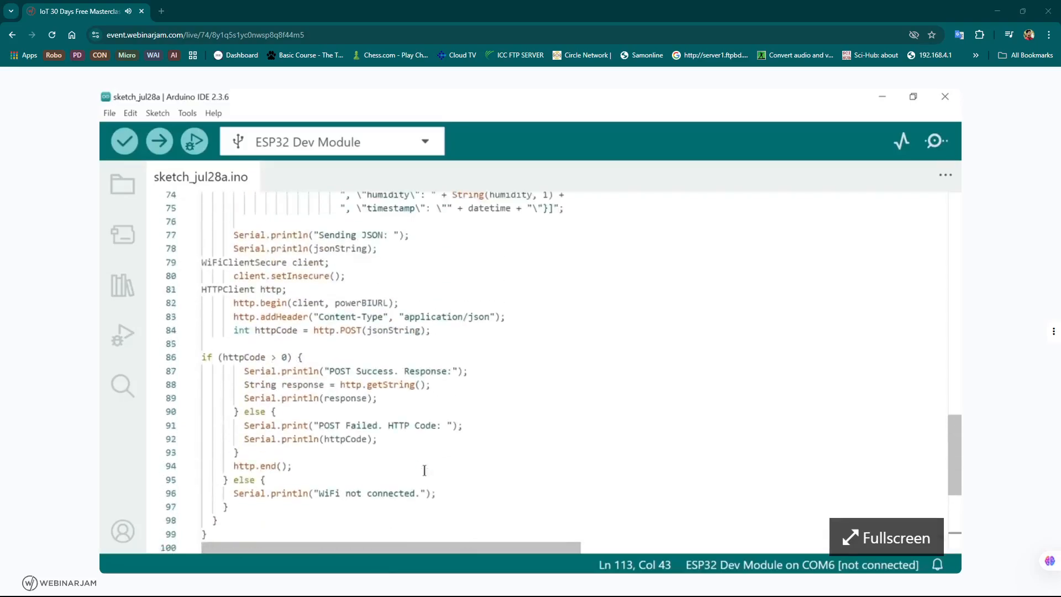
scroll(424, 470, up, 1)
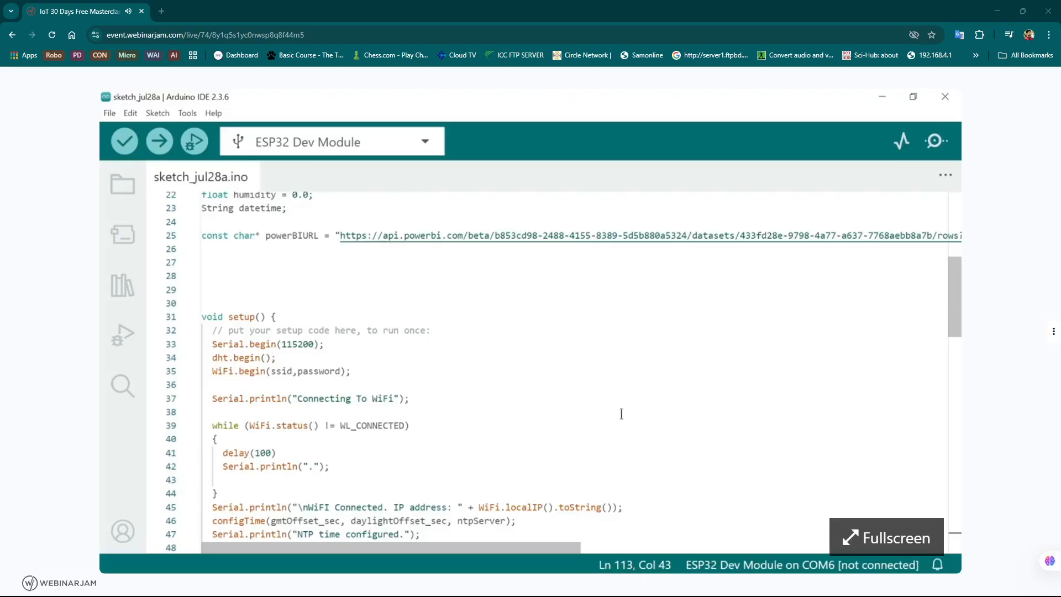
- Select ESP32 Dev Module from the esp32 boards as the target board
click(188, 114)
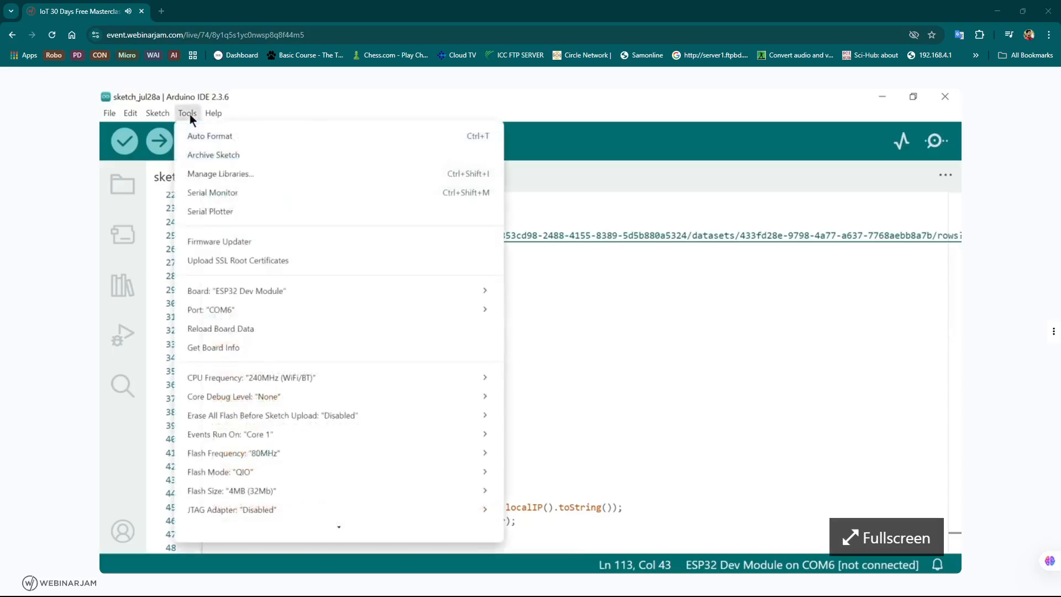
mouse_move(285, 293)
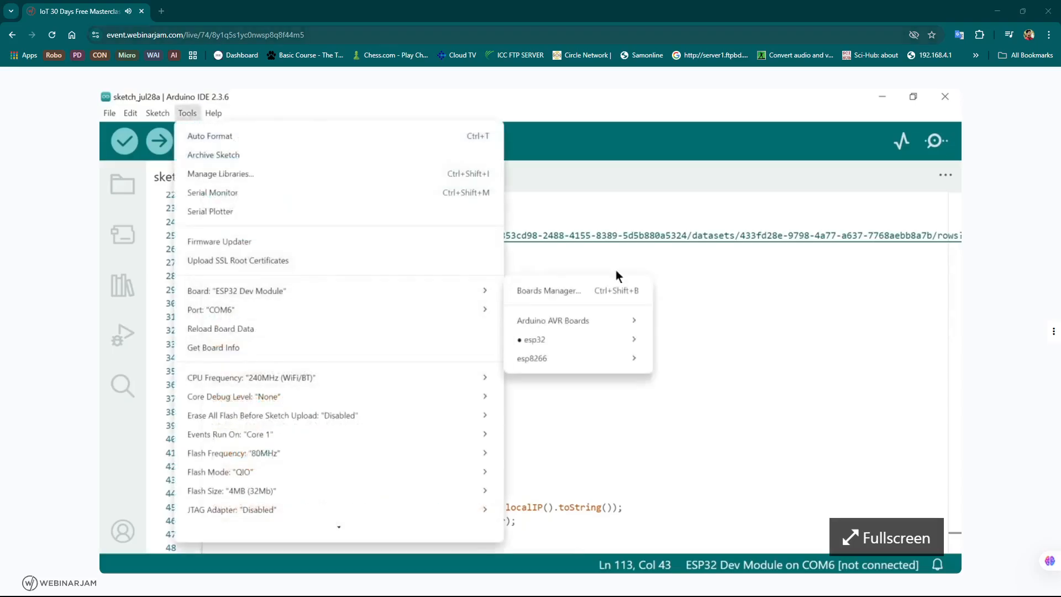
mouse_move(568, 339)
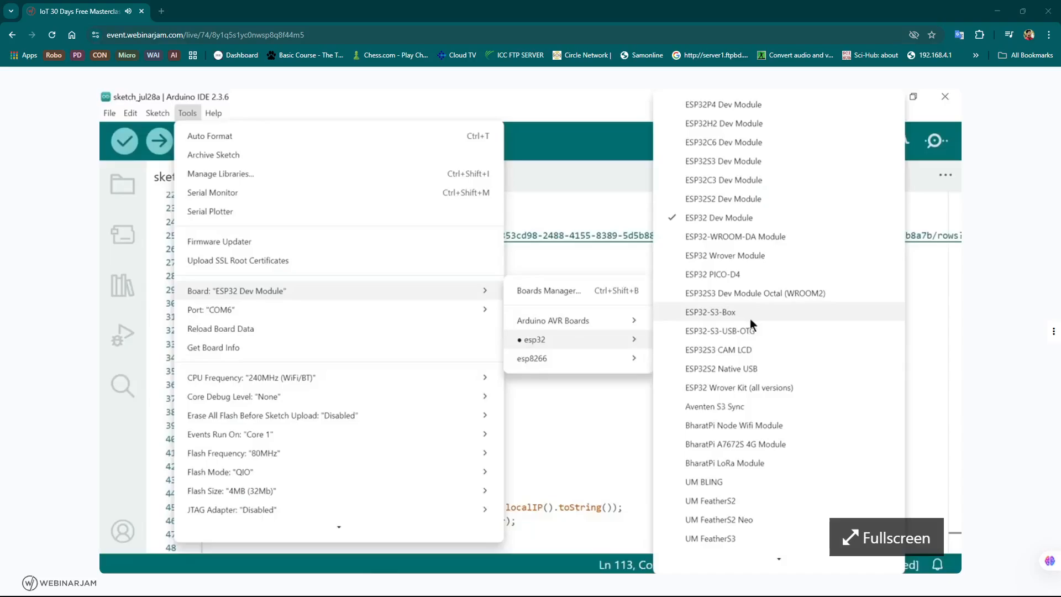
click(723, 220)
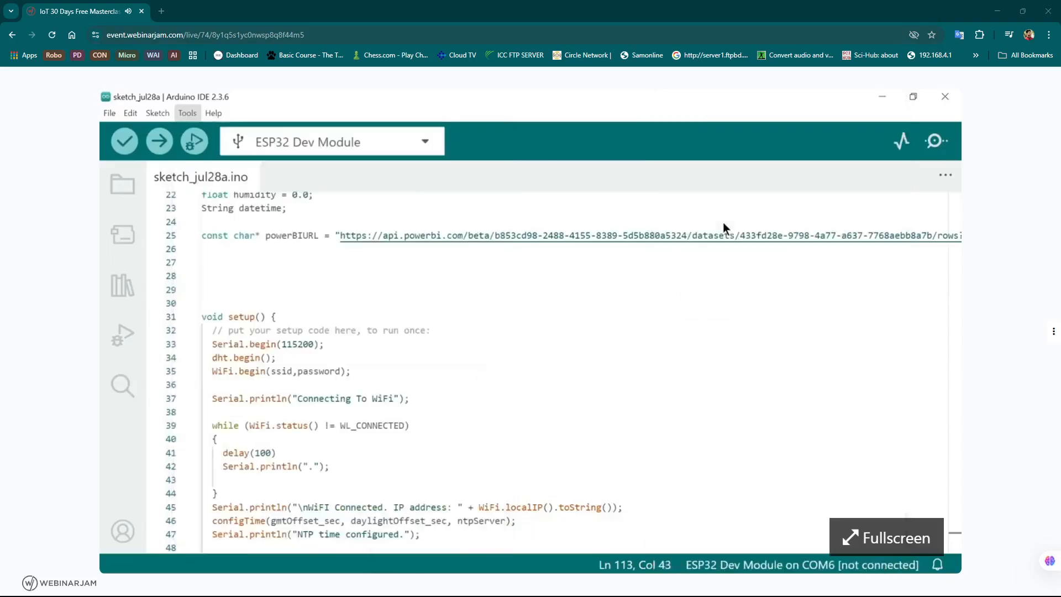
- Set the board's port to COM12
click(191, 110)
mouse_move(213, 113)
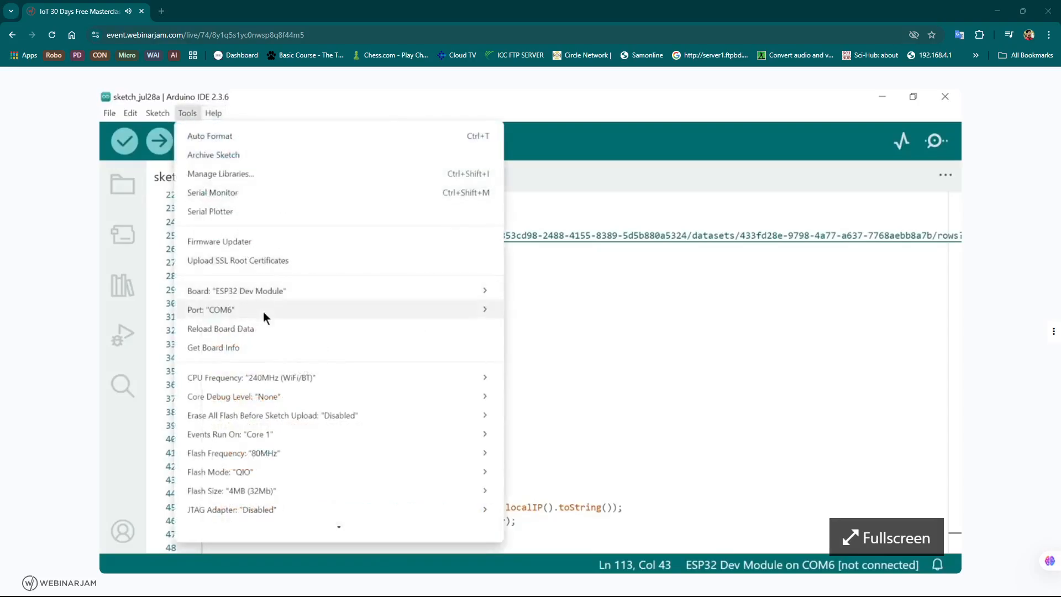
mouse_move(263, 313)
click(528, 329)
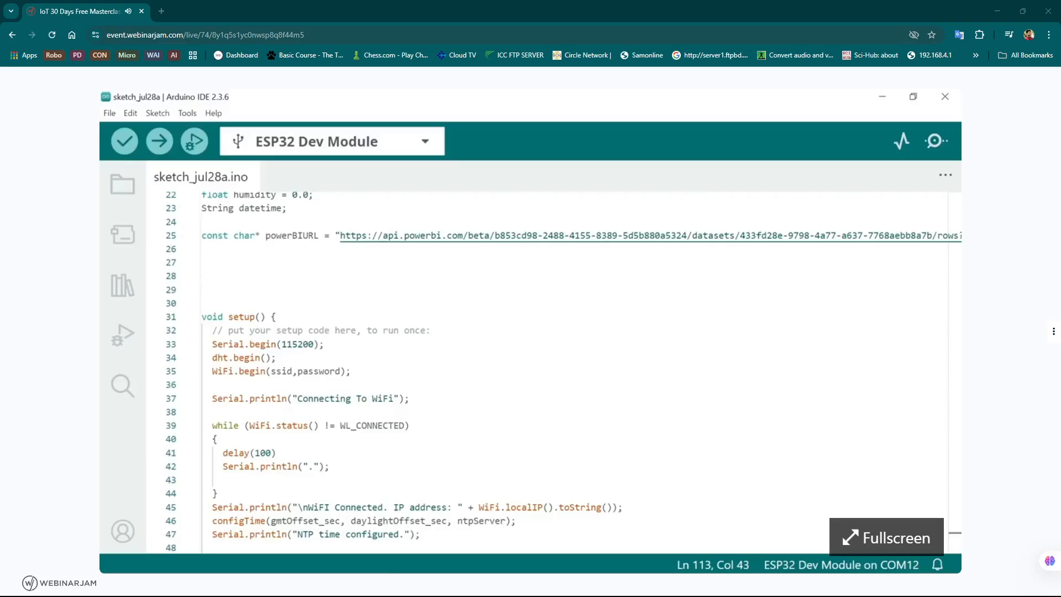
- Replace the entire sketch with the copied complete version and upload it to the ESP32 board
key(ctrl+a)
key(ctrl+v)
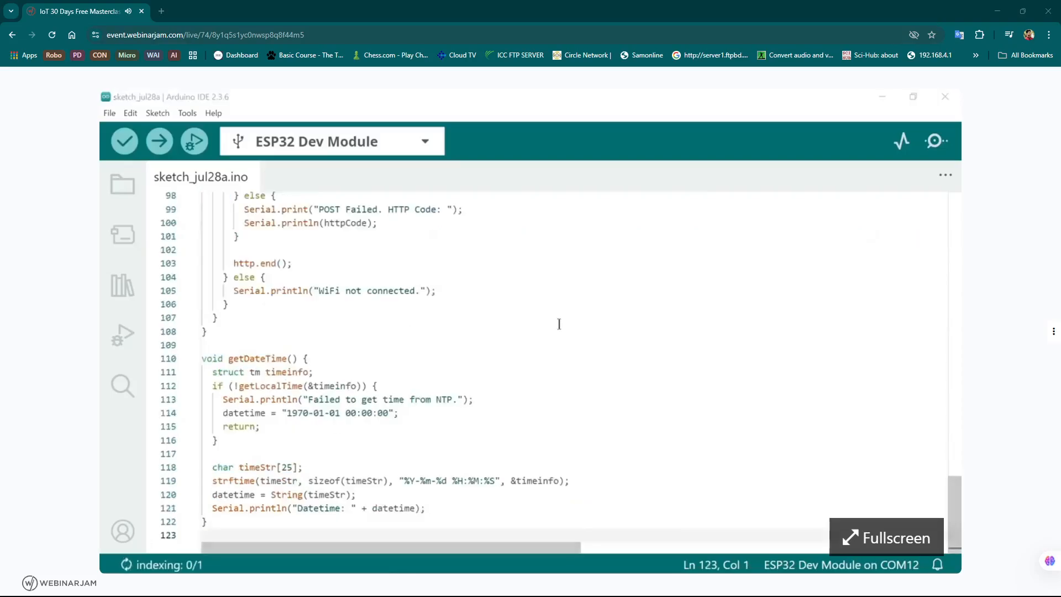
click(161, 141)
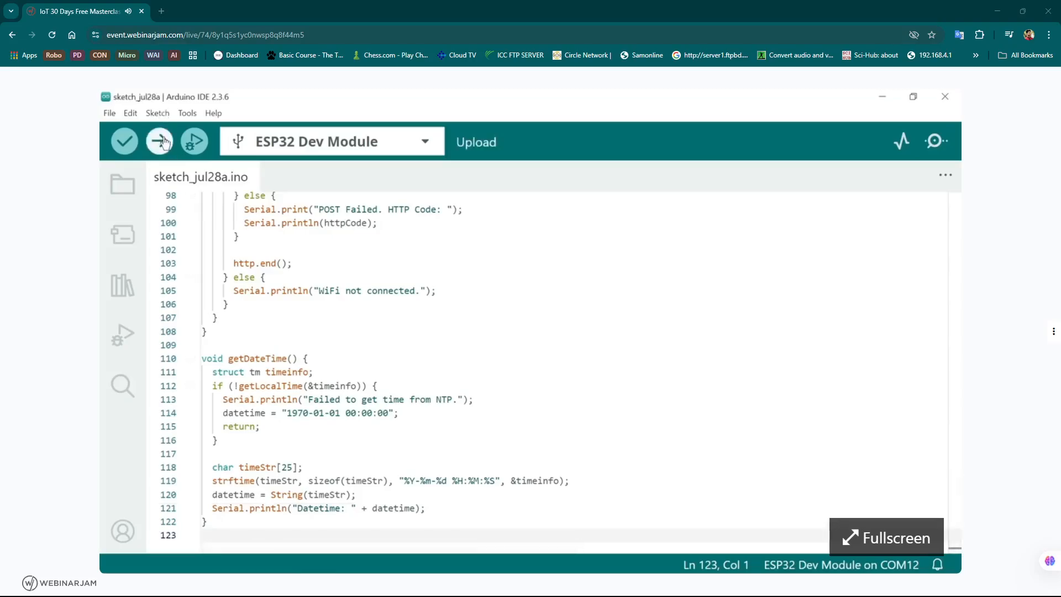
click(1053, 331)
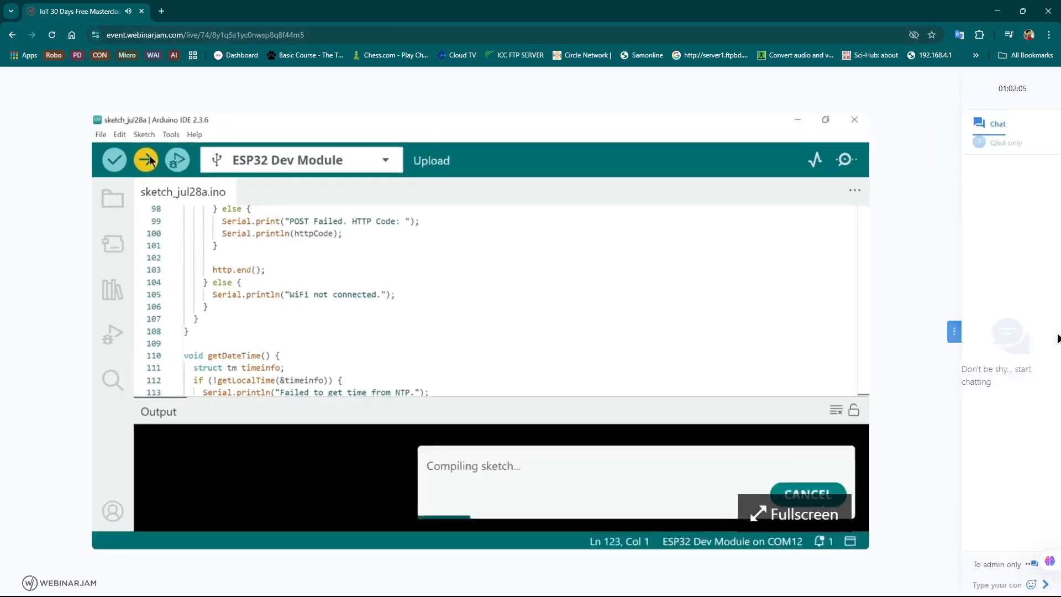
click(850, 336)
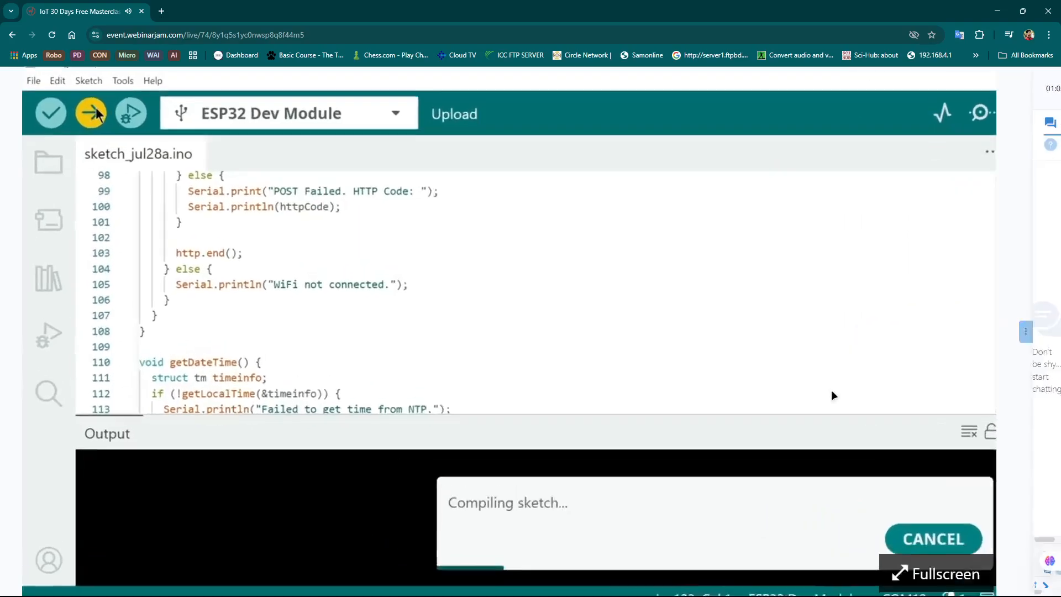
click(161, 13)
key(ctrl+w)
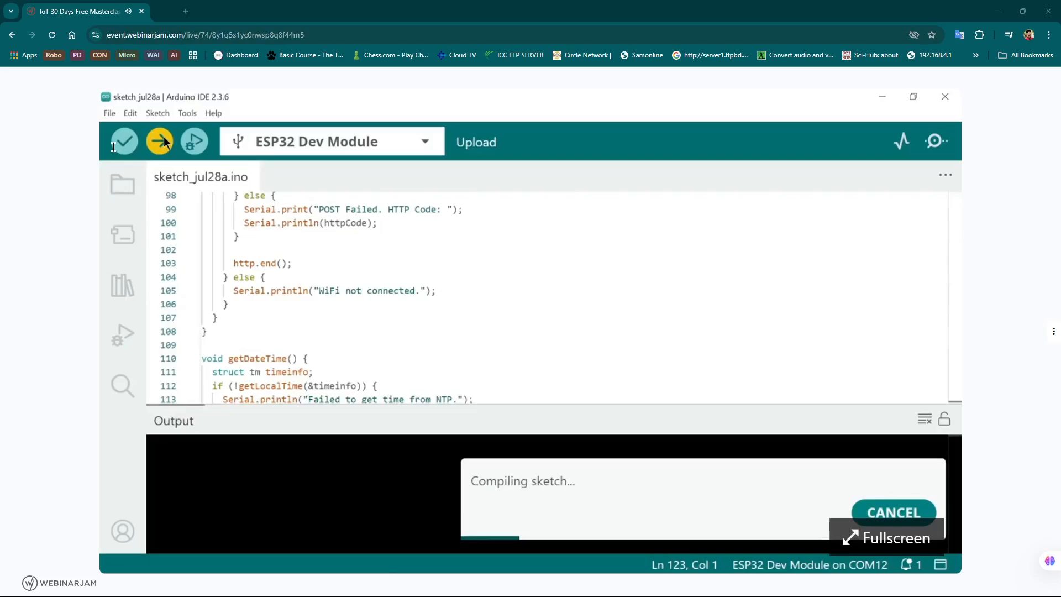